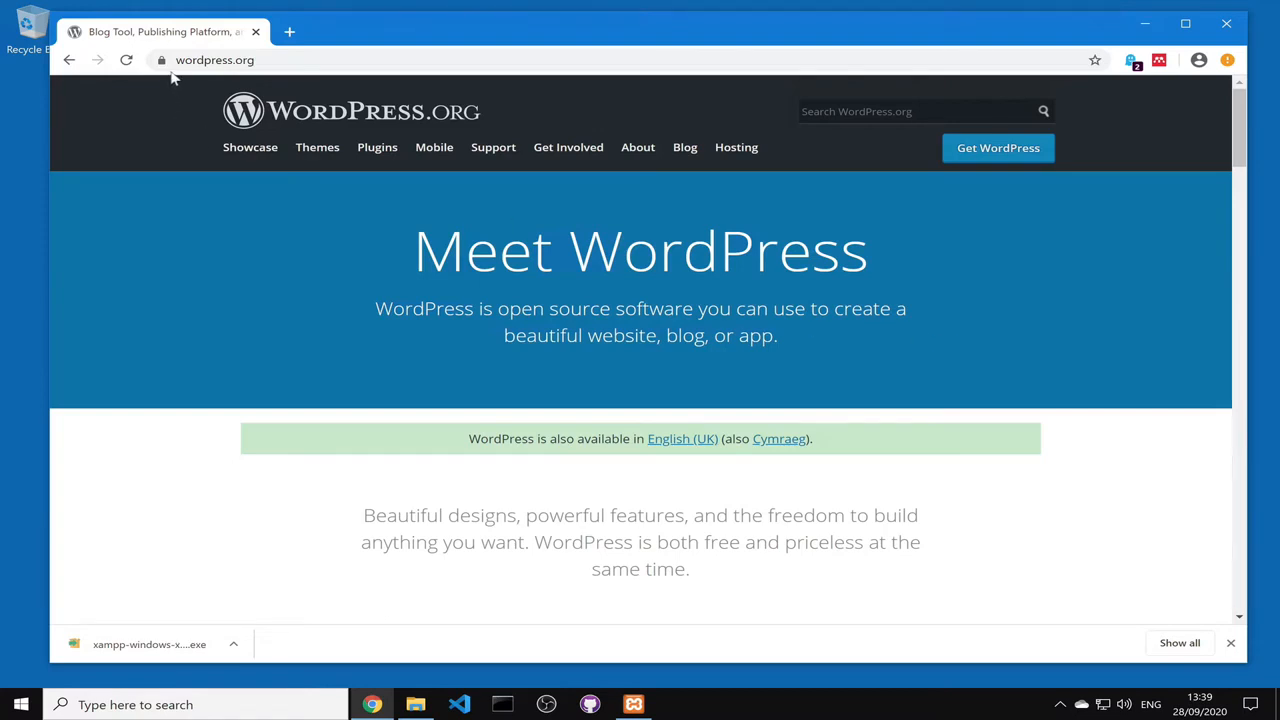
Step: Download the WordPress 5.5.1 zip from WordPress.org and dismiss the thank-you popup
click(1011, 163)
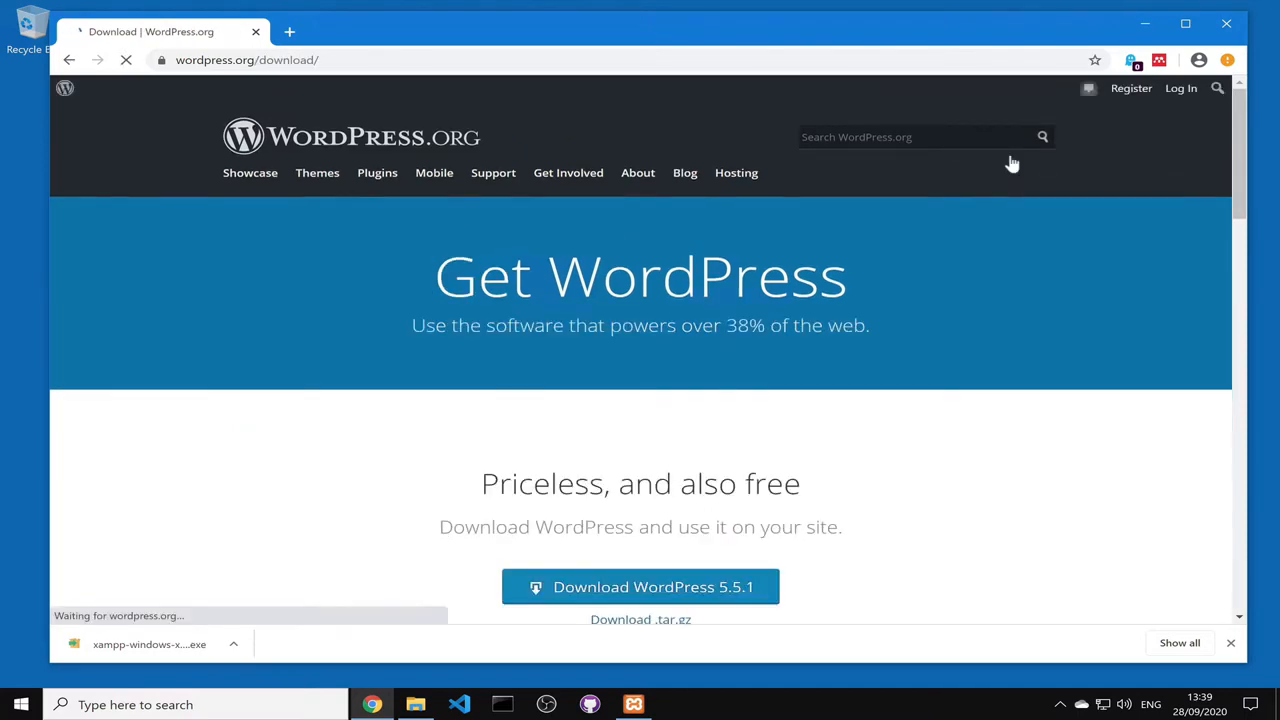
scroll(933, 395, down, 3)
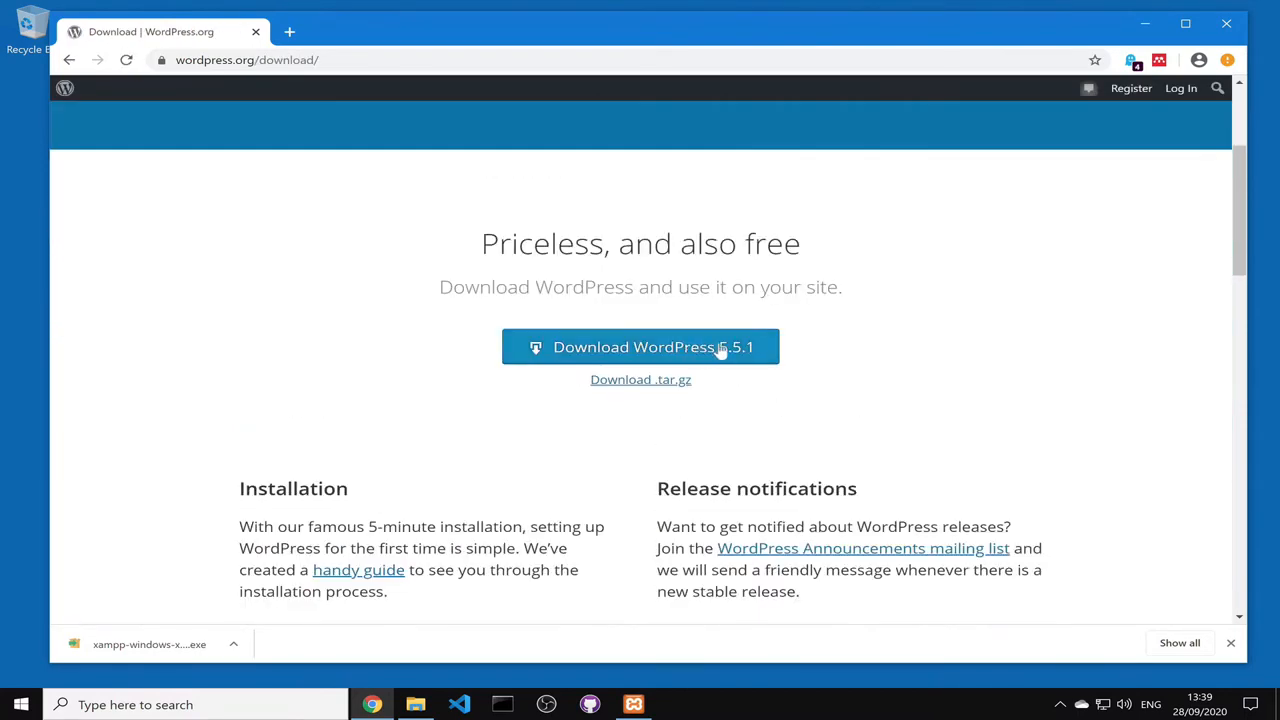
click(720, 349)
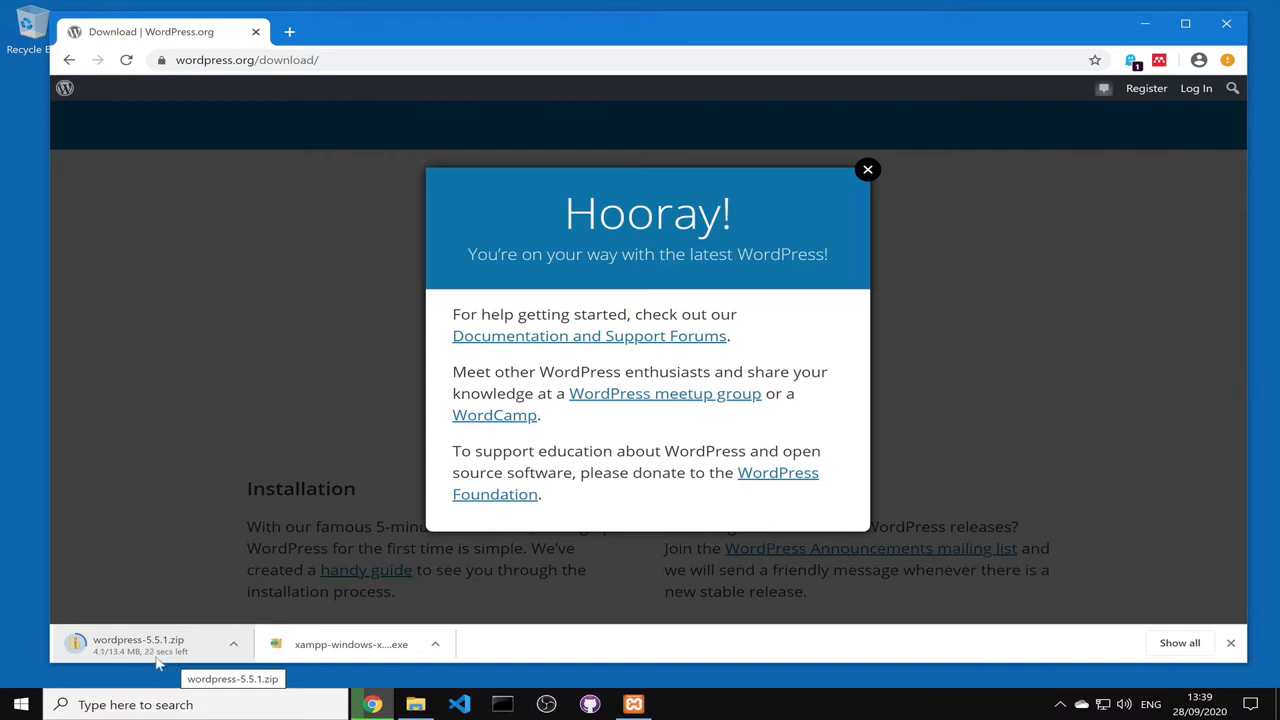
click(868, 172)
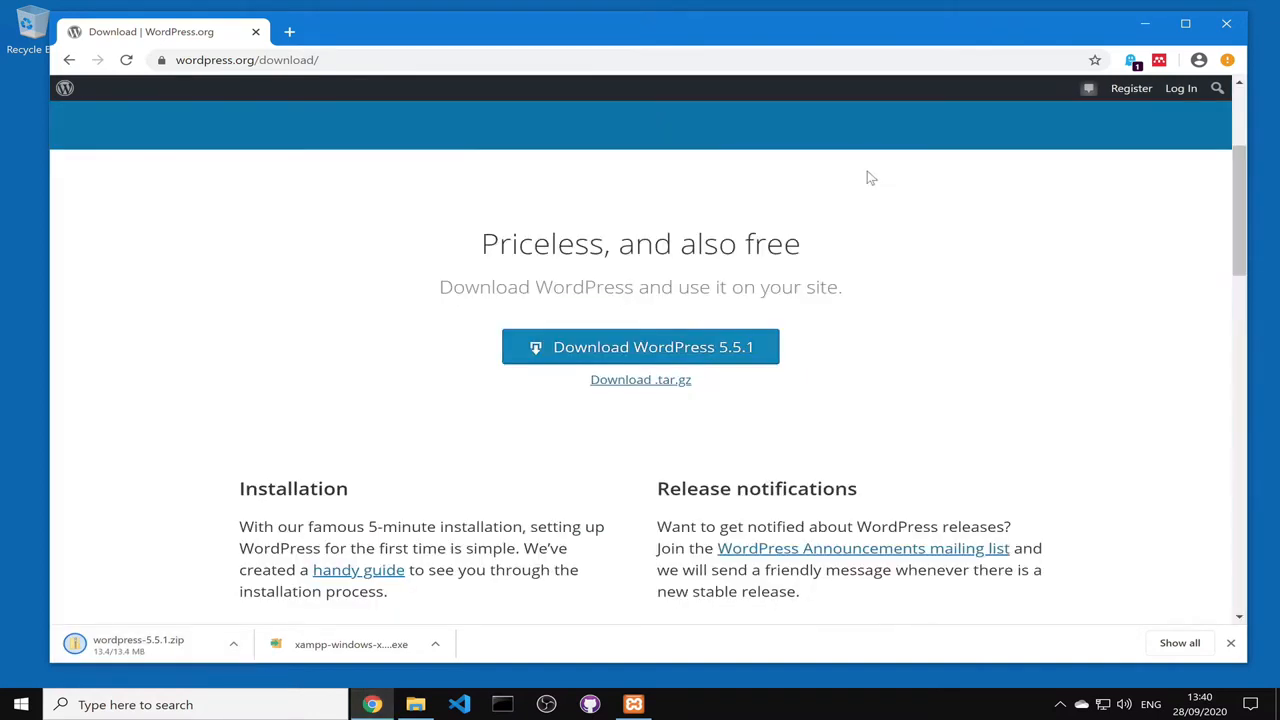
click(234, 647)
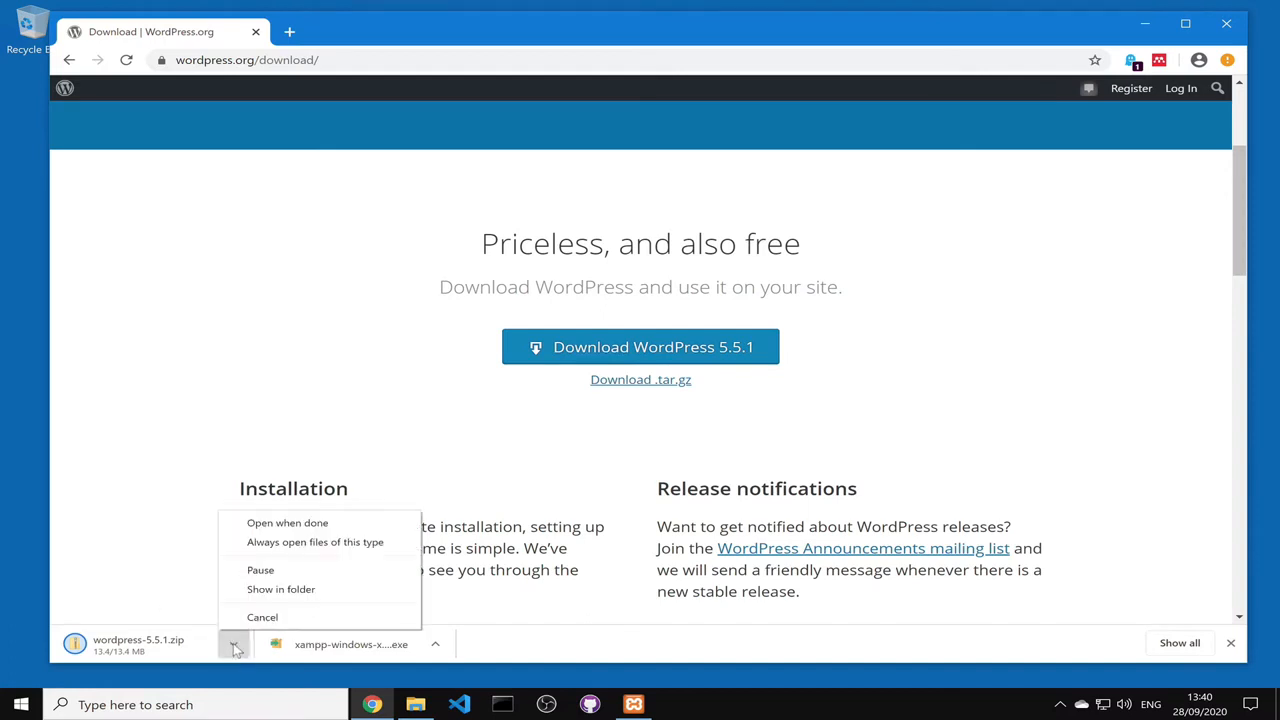
Step: Extract wordpress-5.5.1.zip from Downloads into a wordpress-5.5.1 folder
click(288, 590)
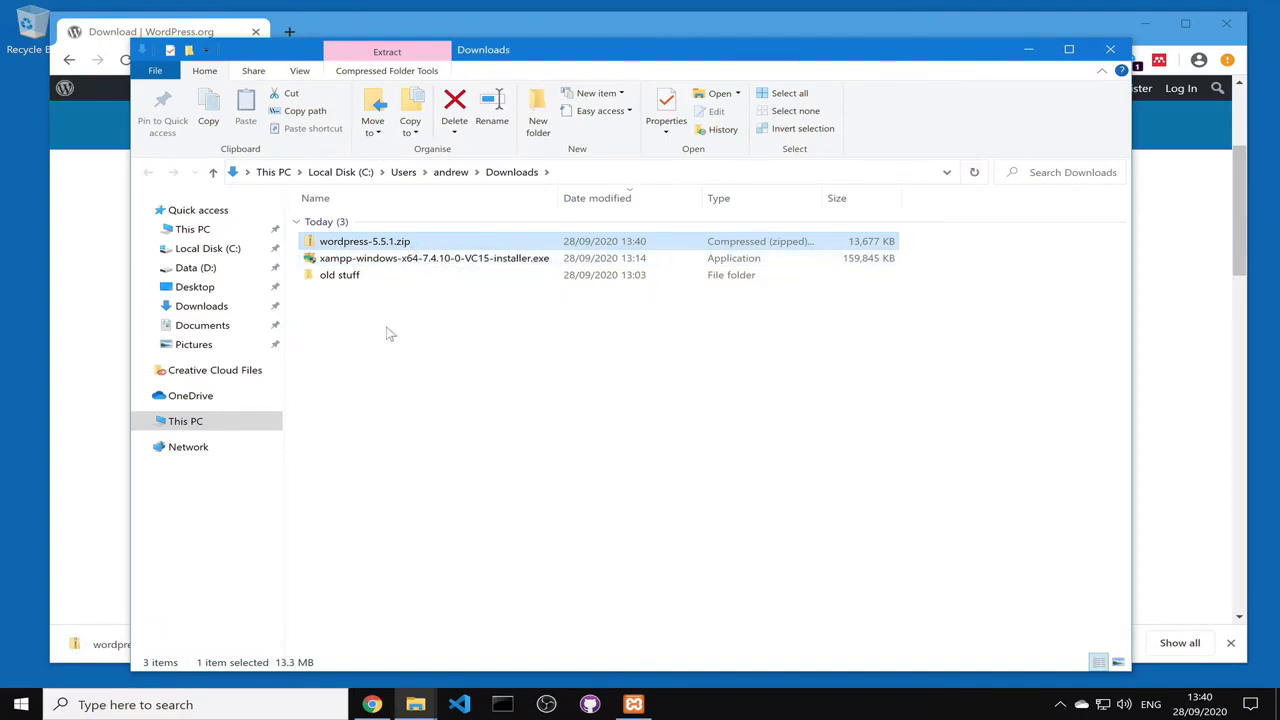
right_click(377, 248)
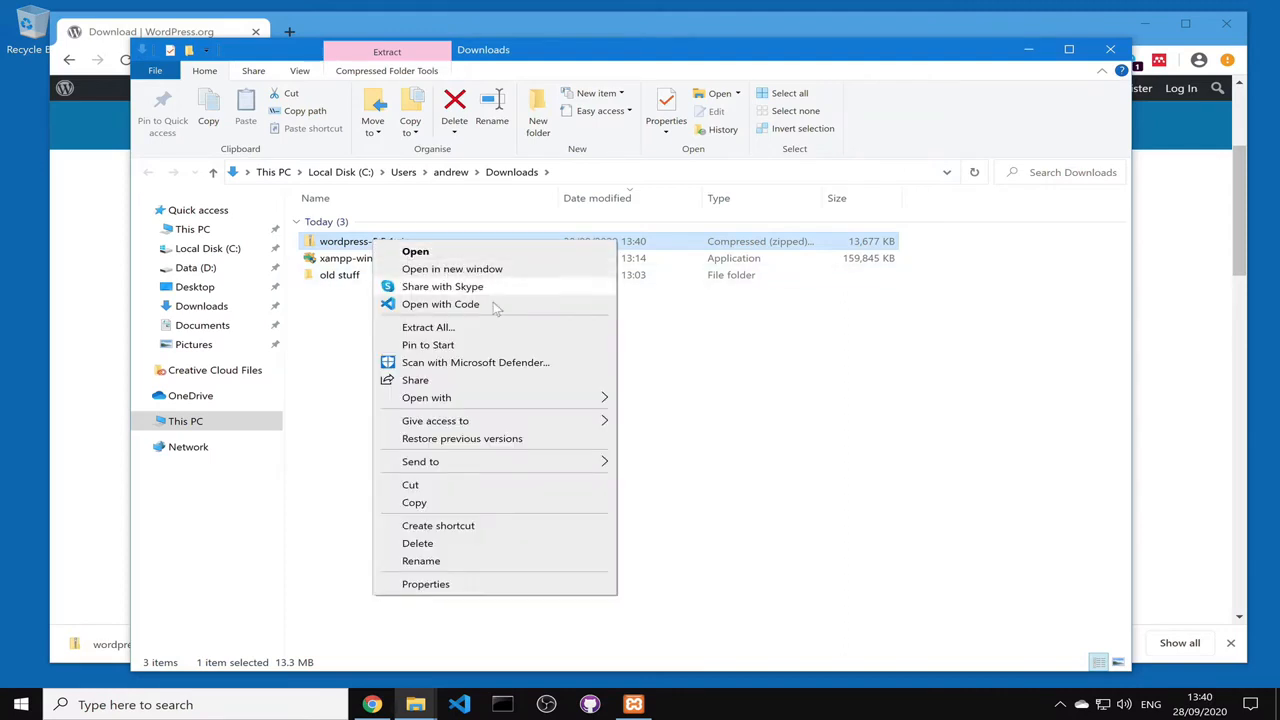
click(497, 333)
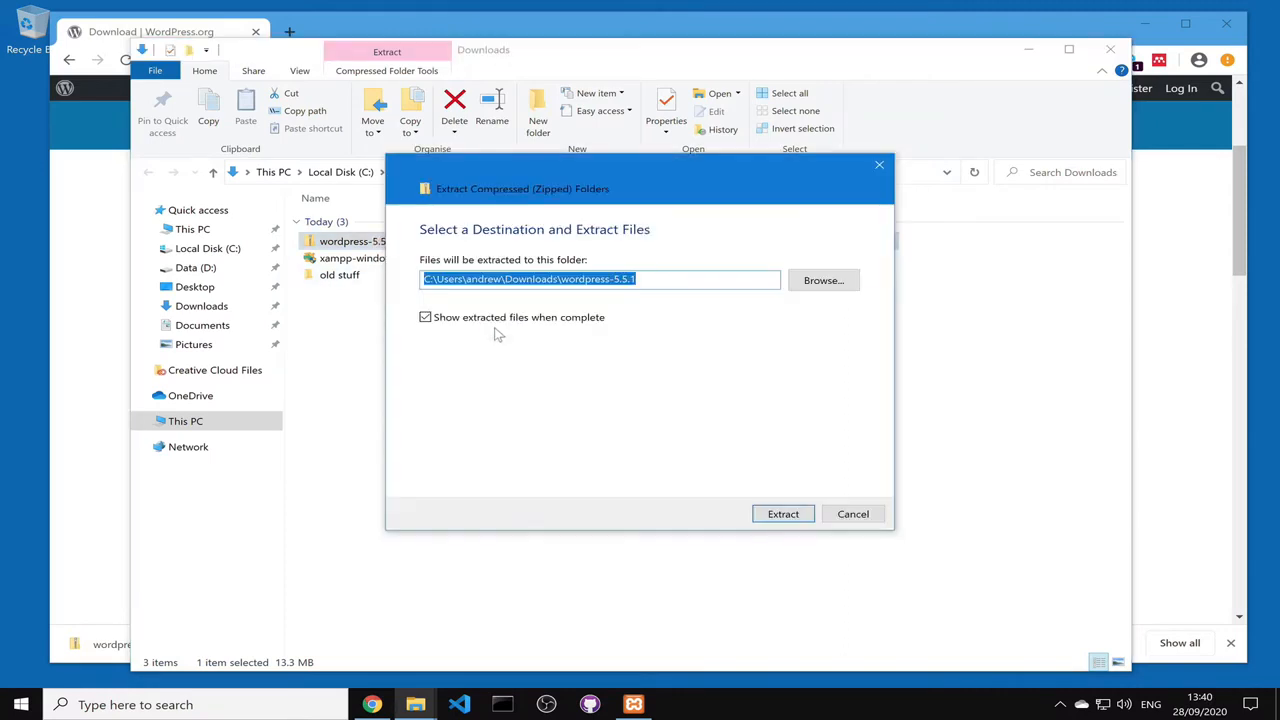
click(799, 519)
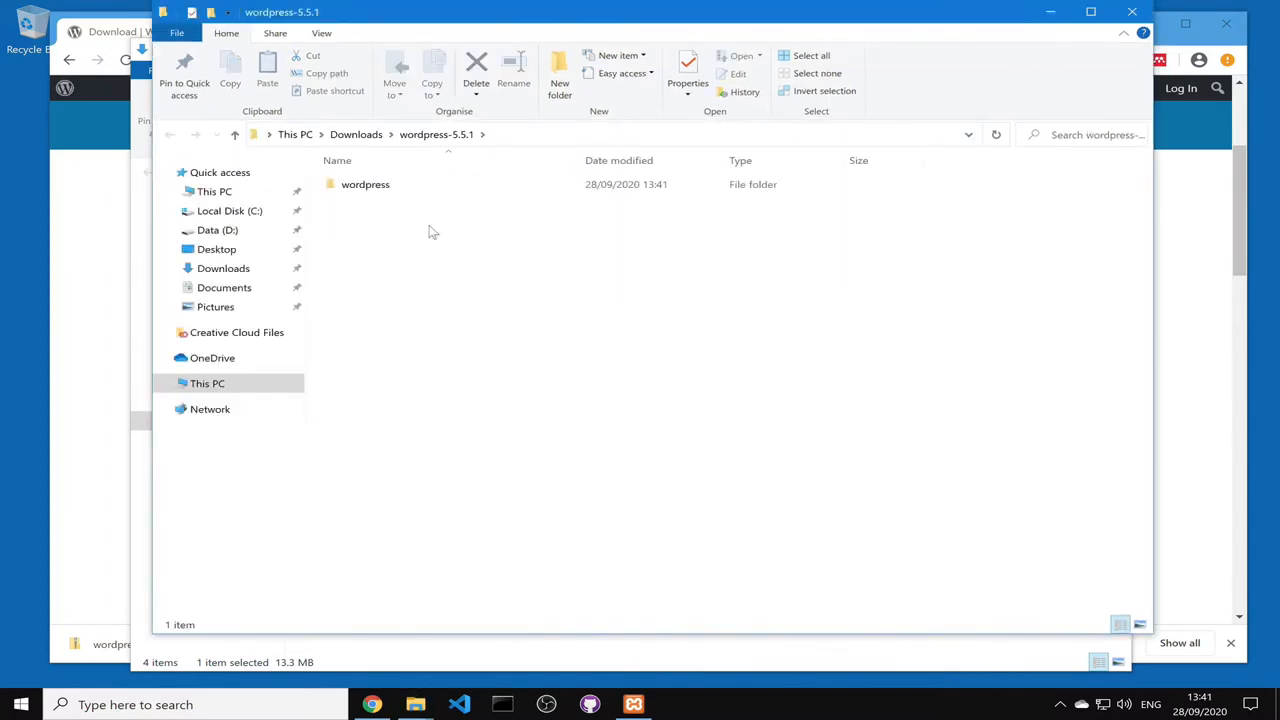
Step: Delete wordpress-5.5.1.zip from the Downloads folder
click(362, 140)
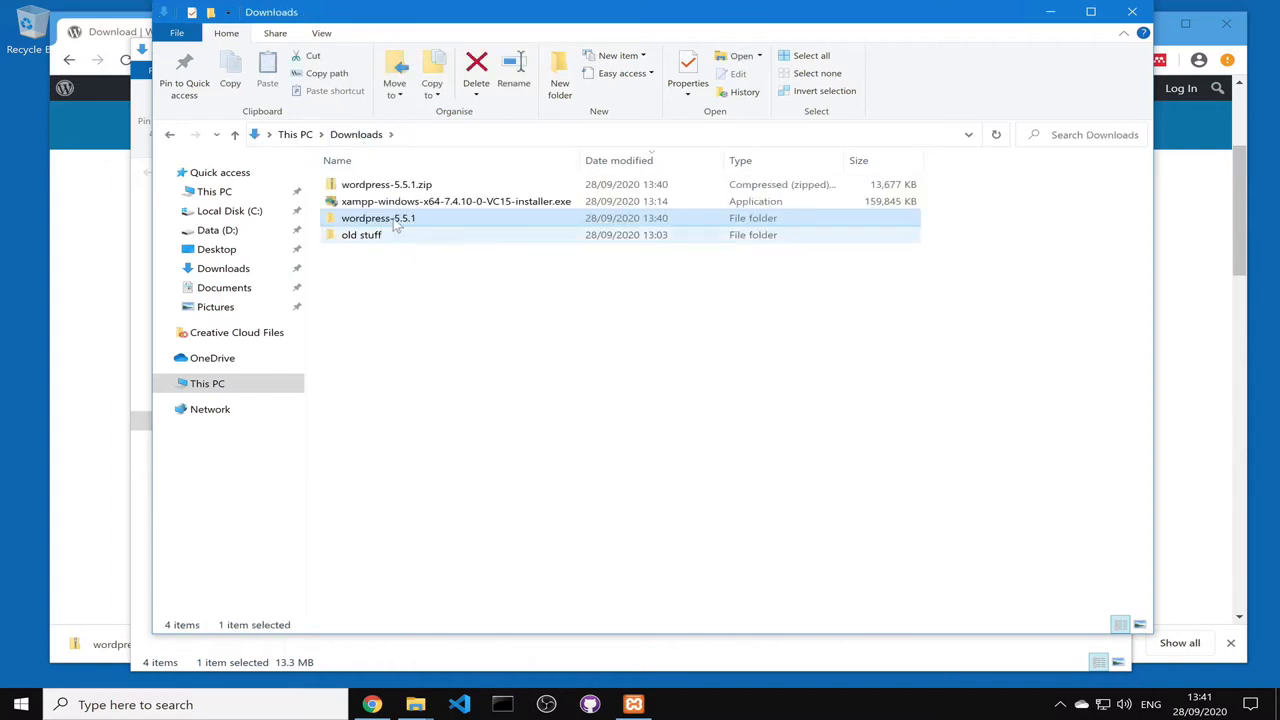
click(414, 186)
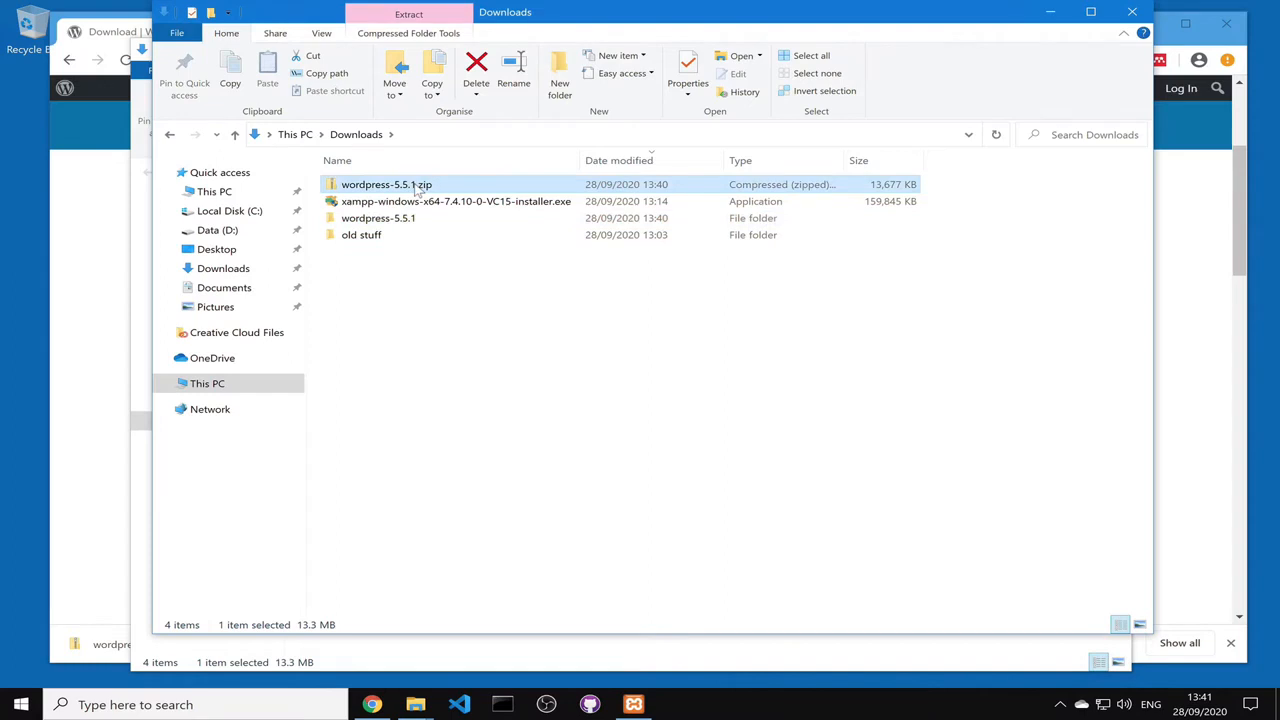
right_click(416, 187)
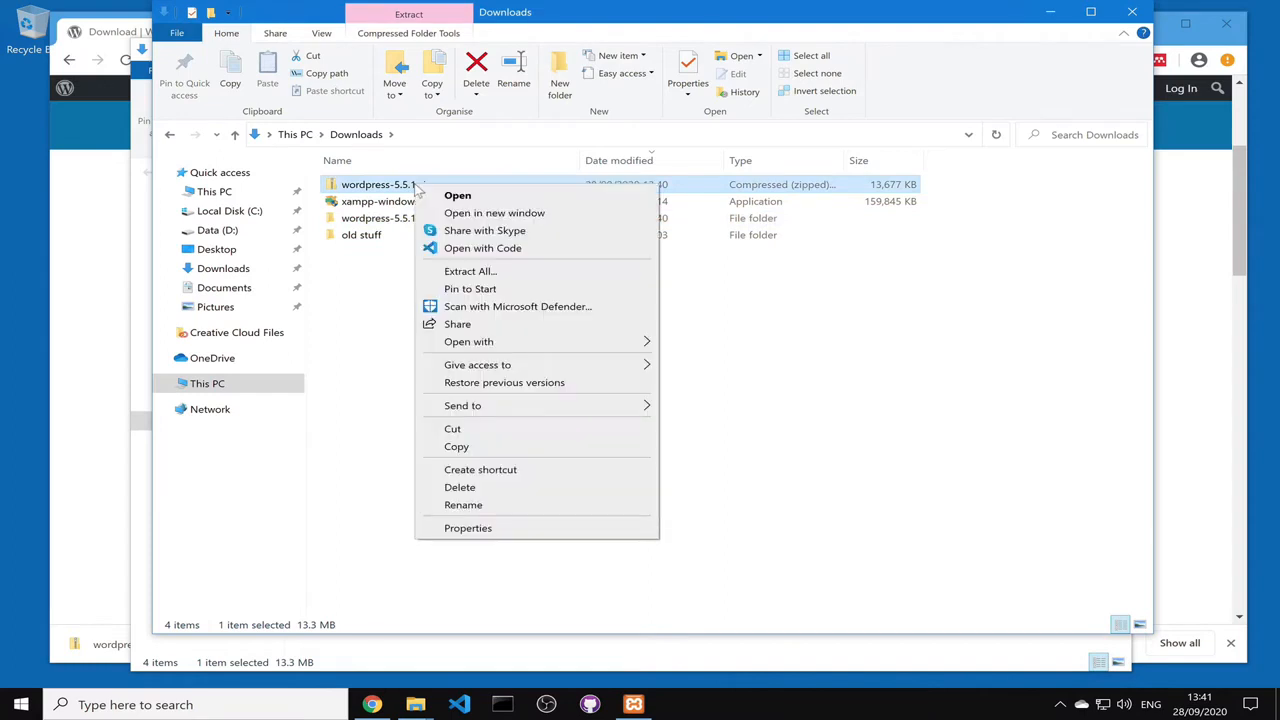
click(549, 488)
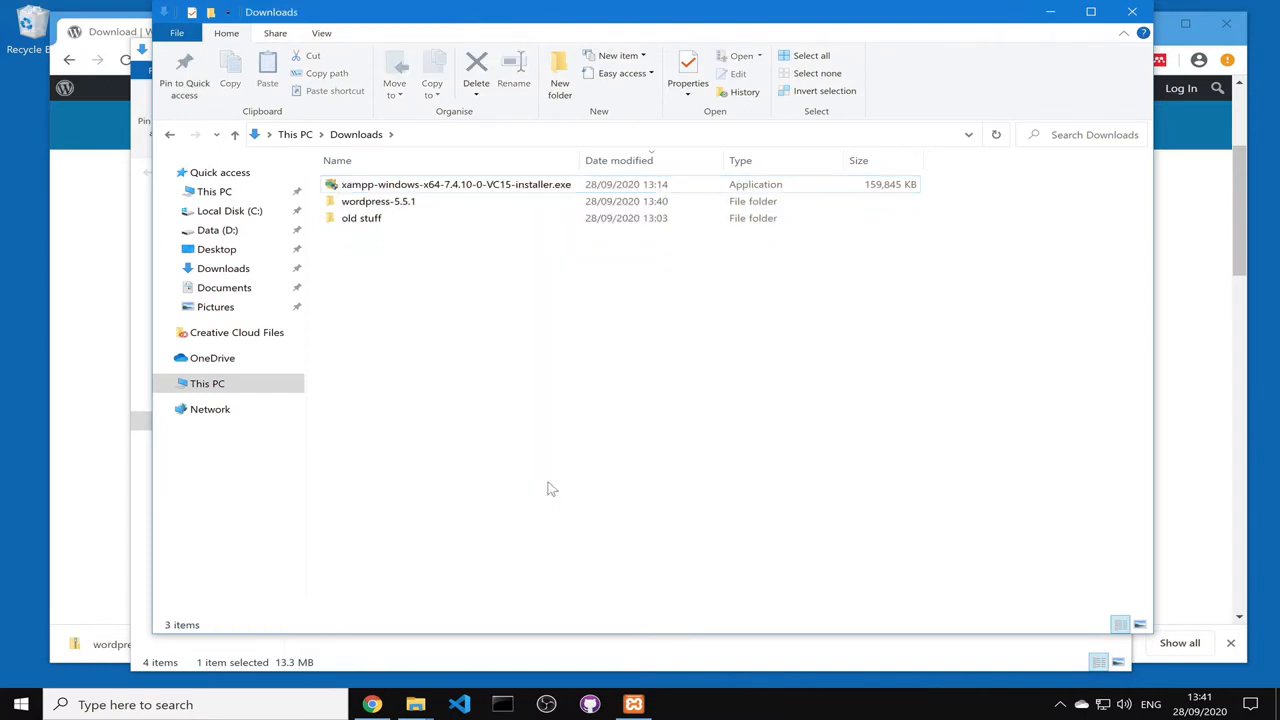
Step: Check the extracted files inside wordpress-5.5.1 and its wordpress folder
double_click(404, 206)
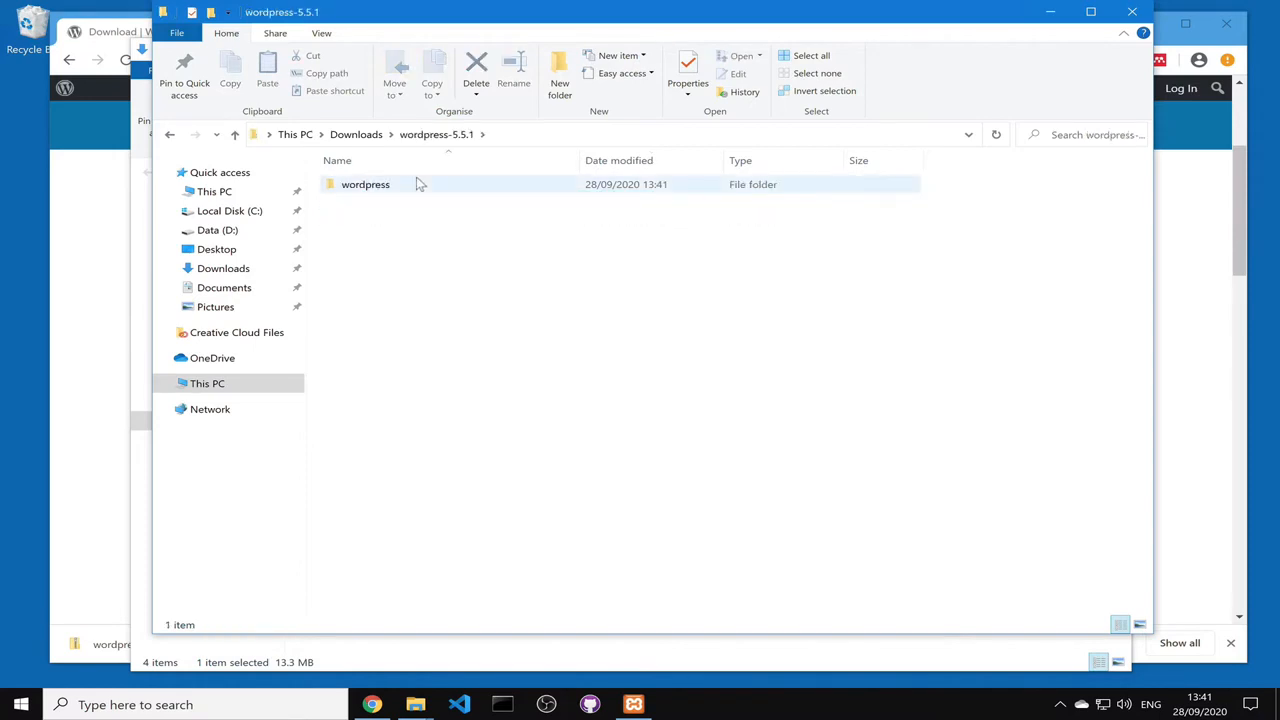
double_click(366, 185)
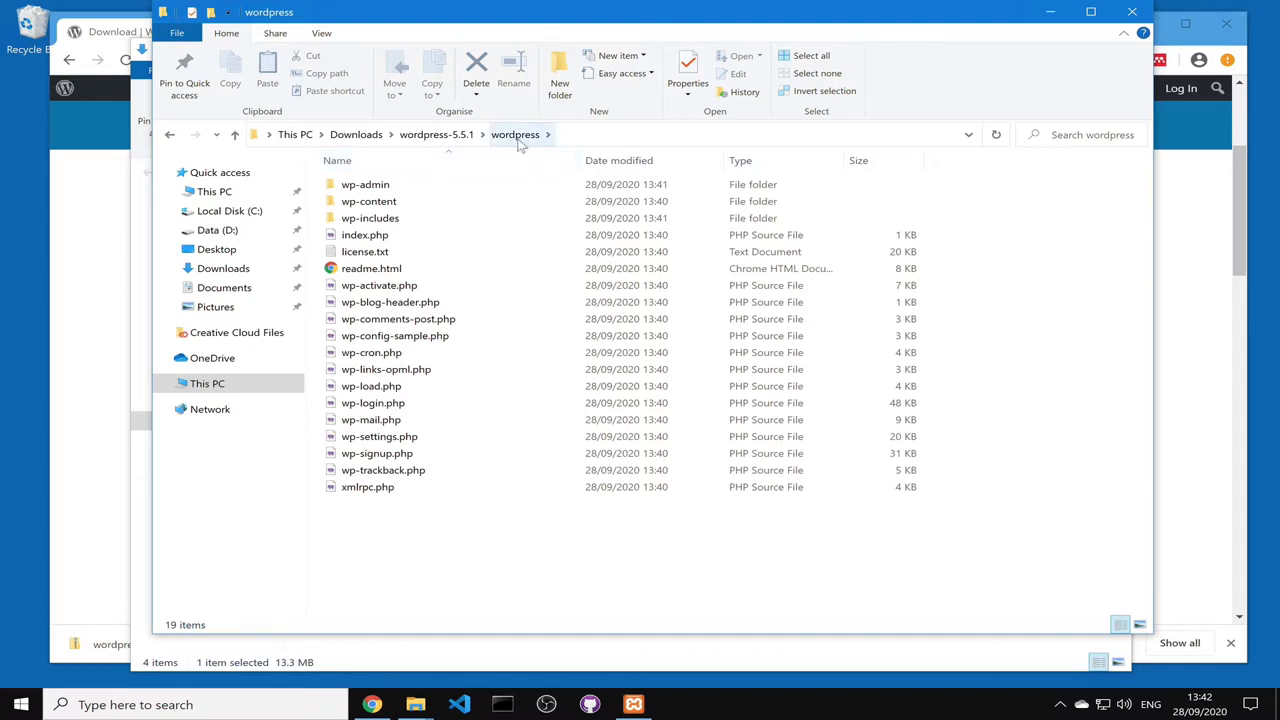
click(437, 137)
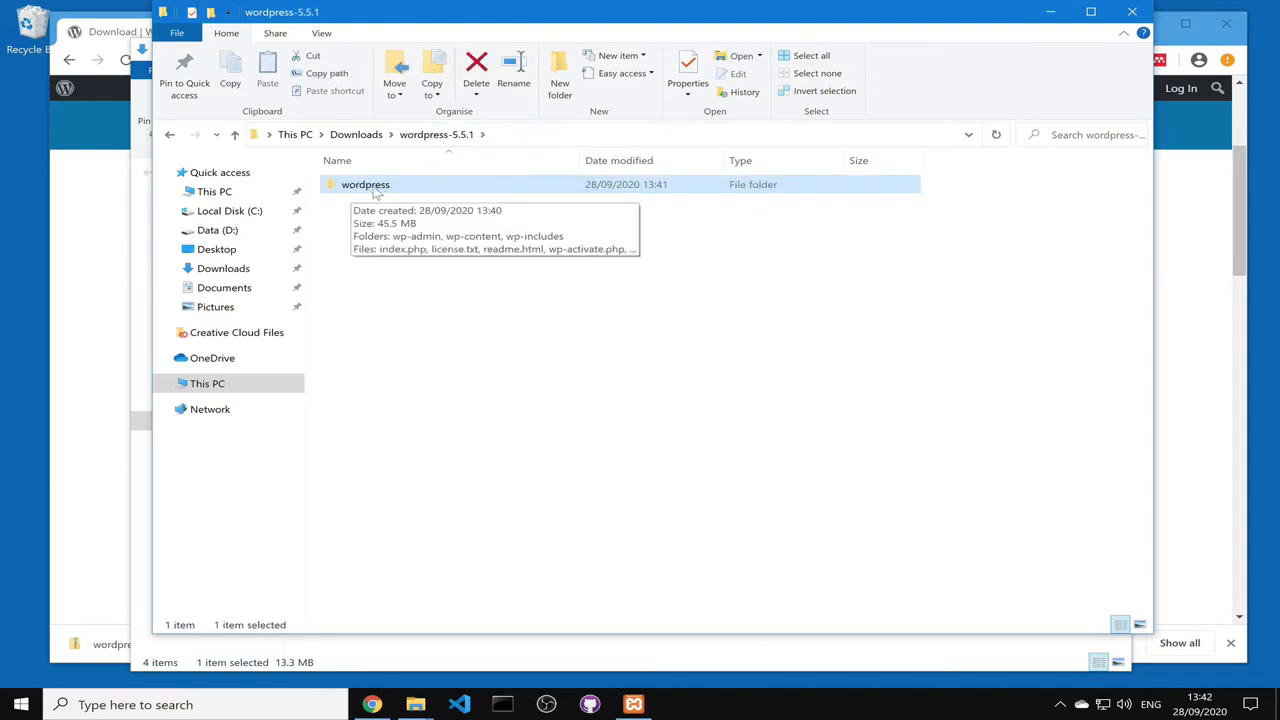
Step: Open C:\xampp\htdocs in a second File Explorer window beside wordpress-5.5.1
drag(436, 13, 1026, 163)
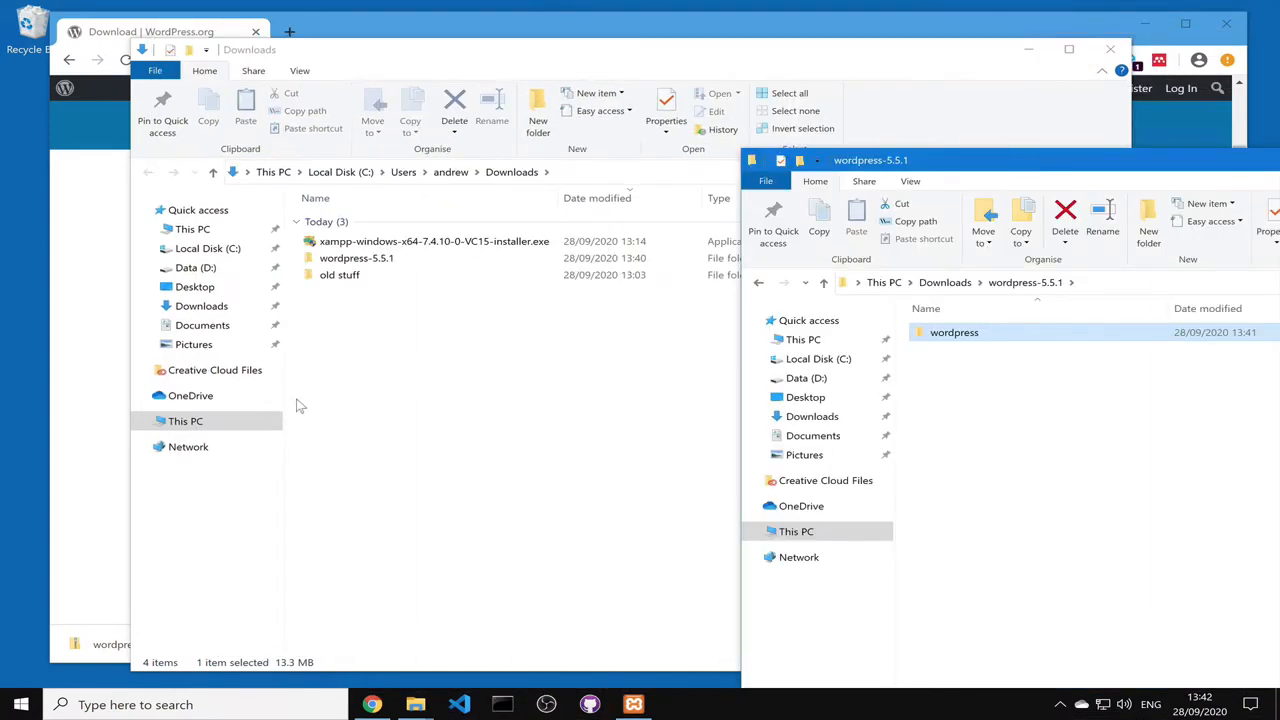
click(230, 250)
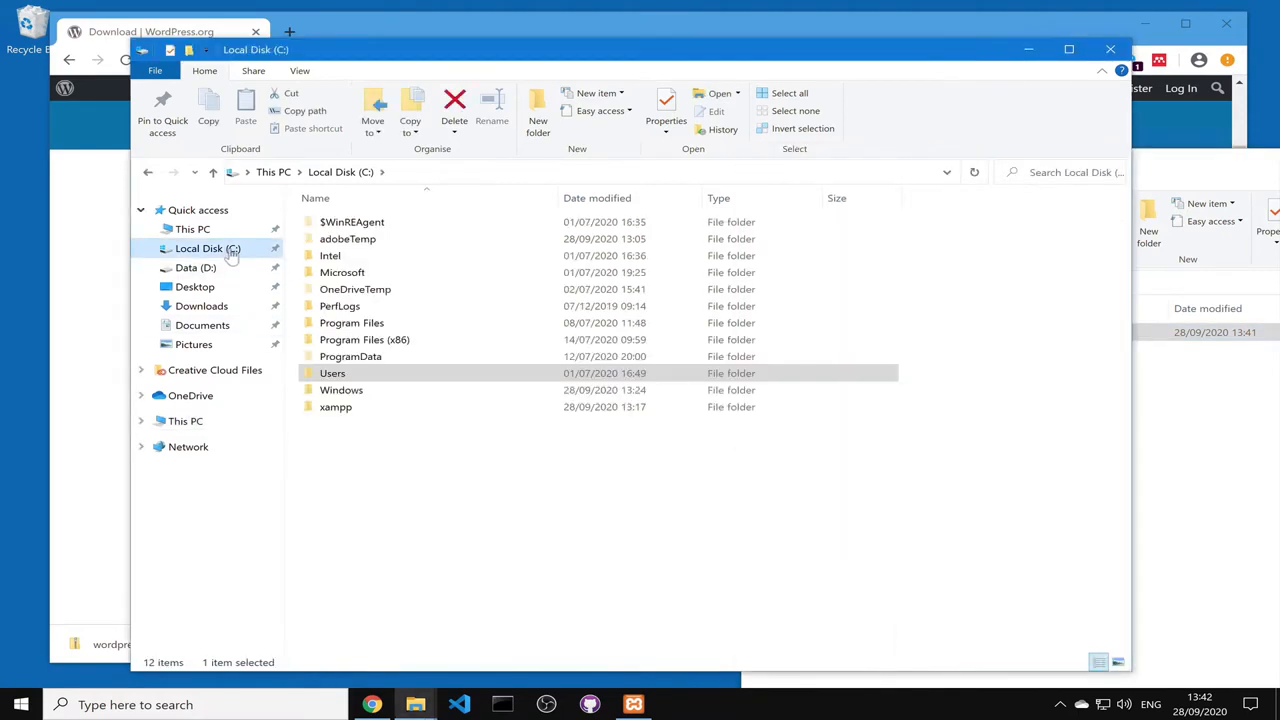
double_click(346, 408)
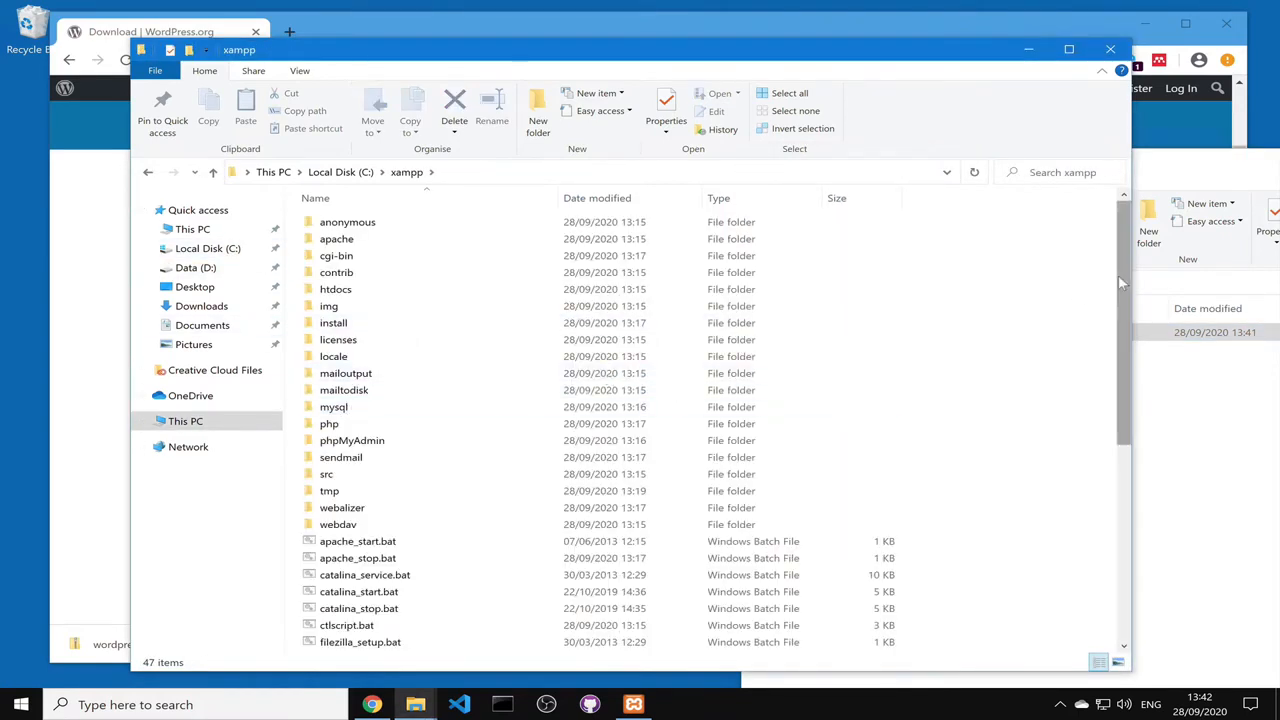
mouse_move(1123, 269)
mouse_down()
mouse_move(1122, 289)
mouse_move(1122, 276)
mouse_up()
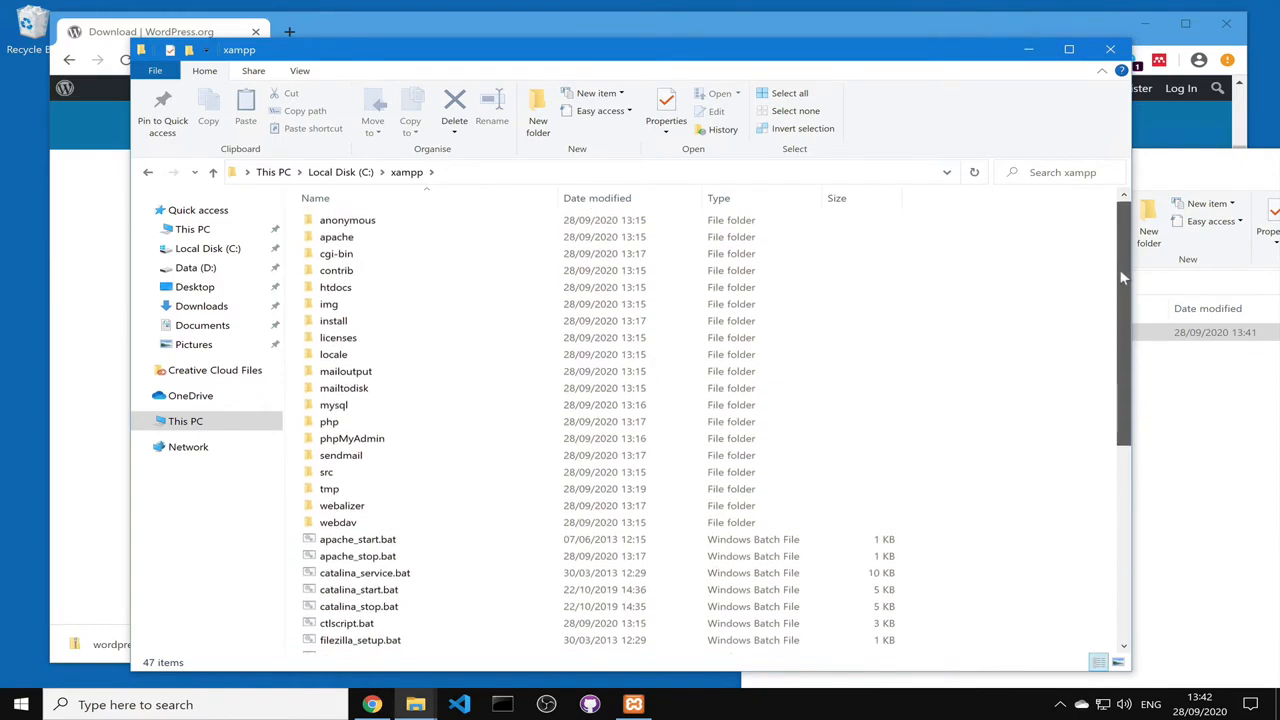
double_click(354, 289)
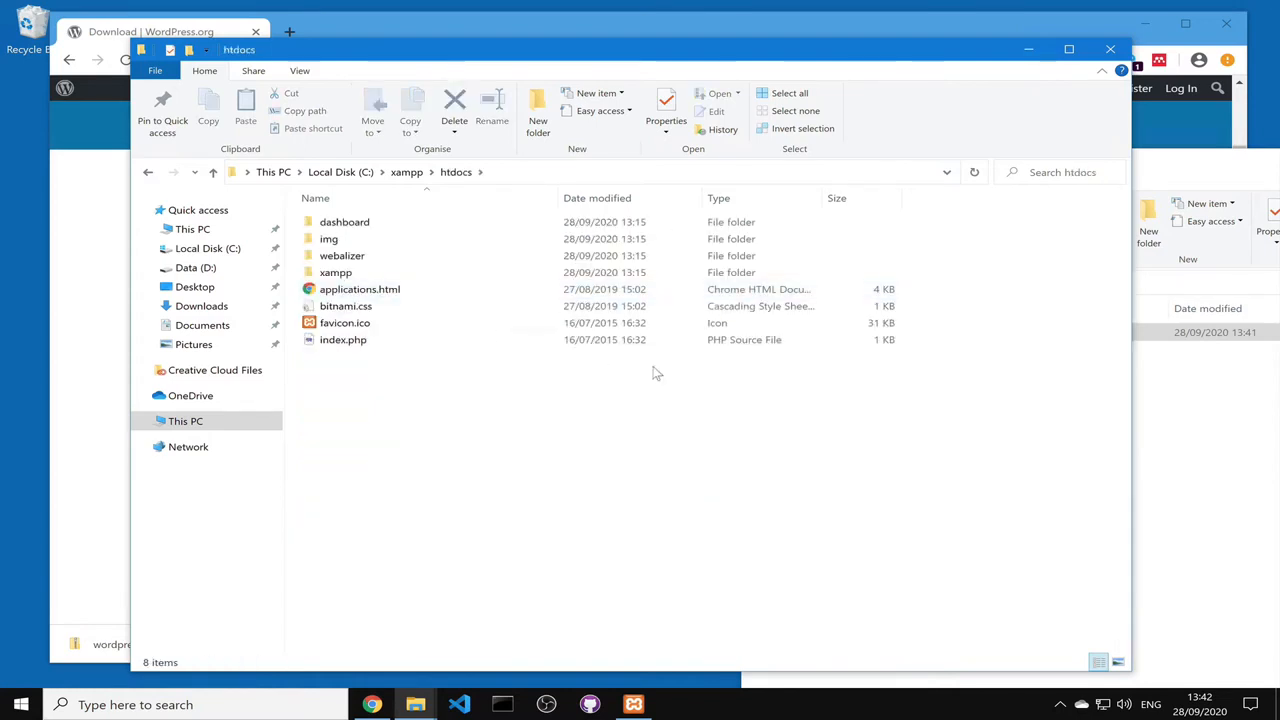
Step: Move the wordpress folder into htdocs and bring up the XAMPP Control Panel
click(1193, 400)
drag(922, 336, 422, 440)
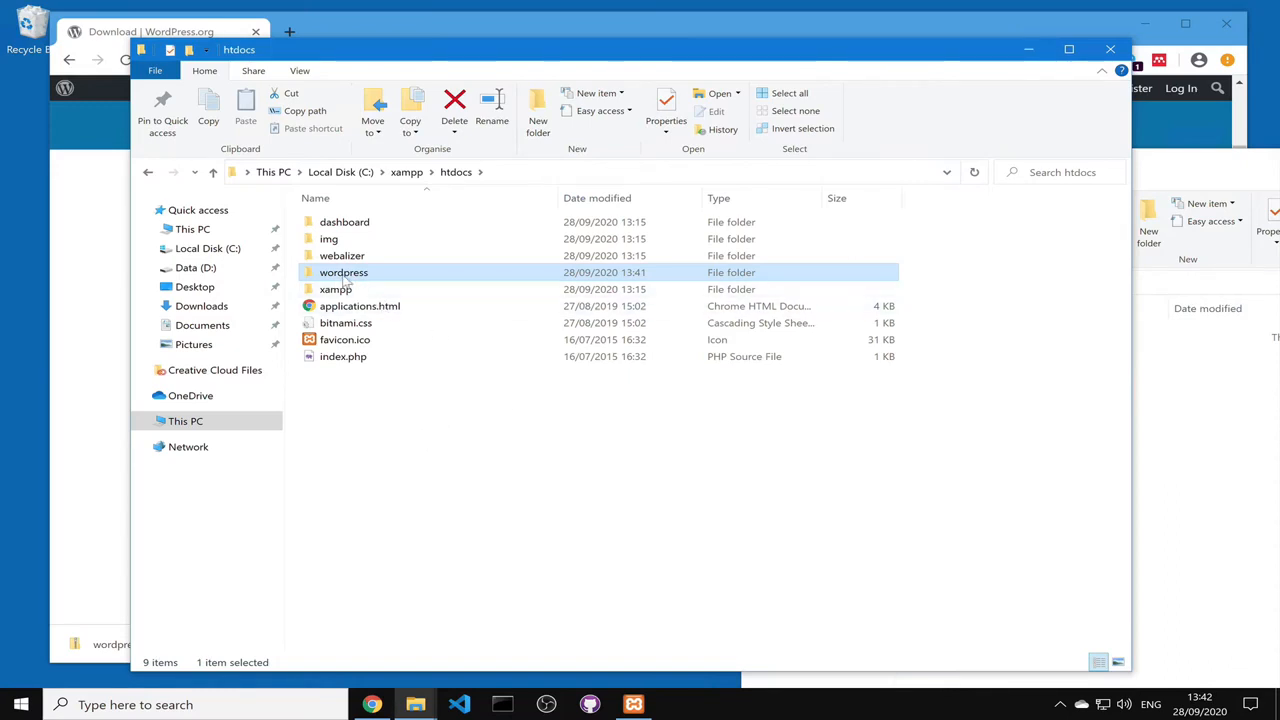
click(634, 704)
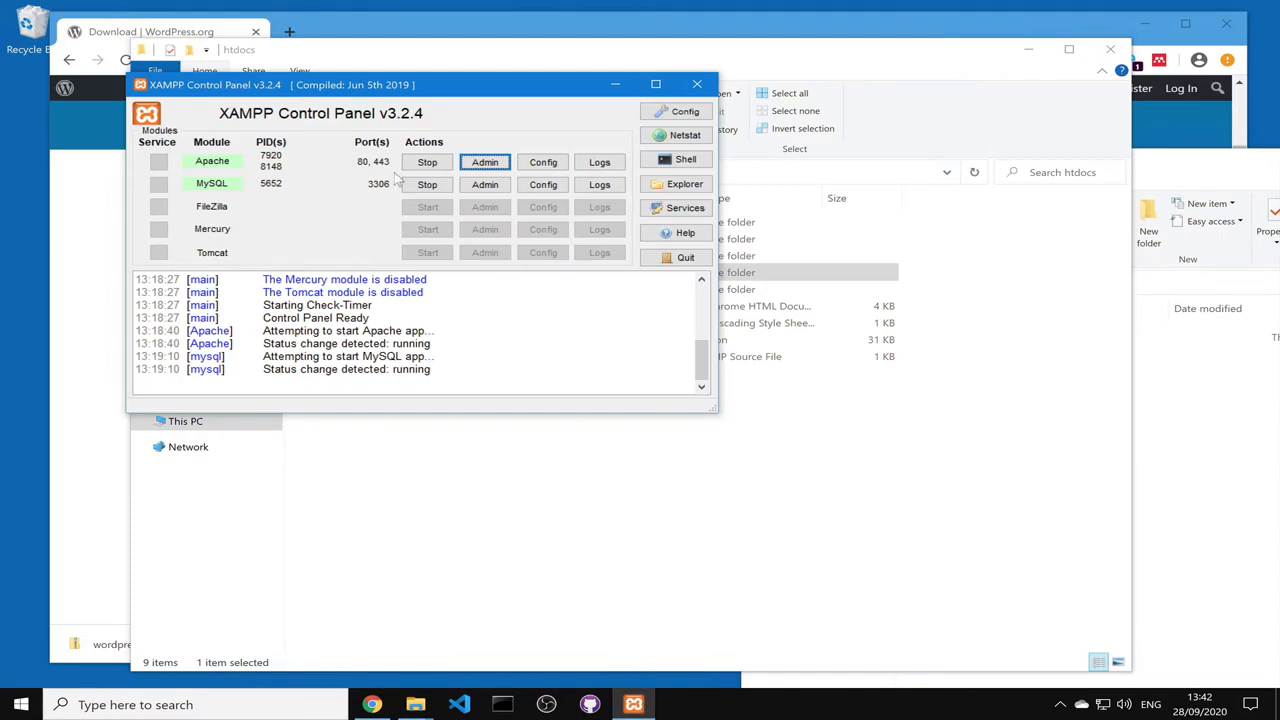
Step: Load localhost/wordpress in Chrome to reach the WordPress language selection page
click(499, 167)
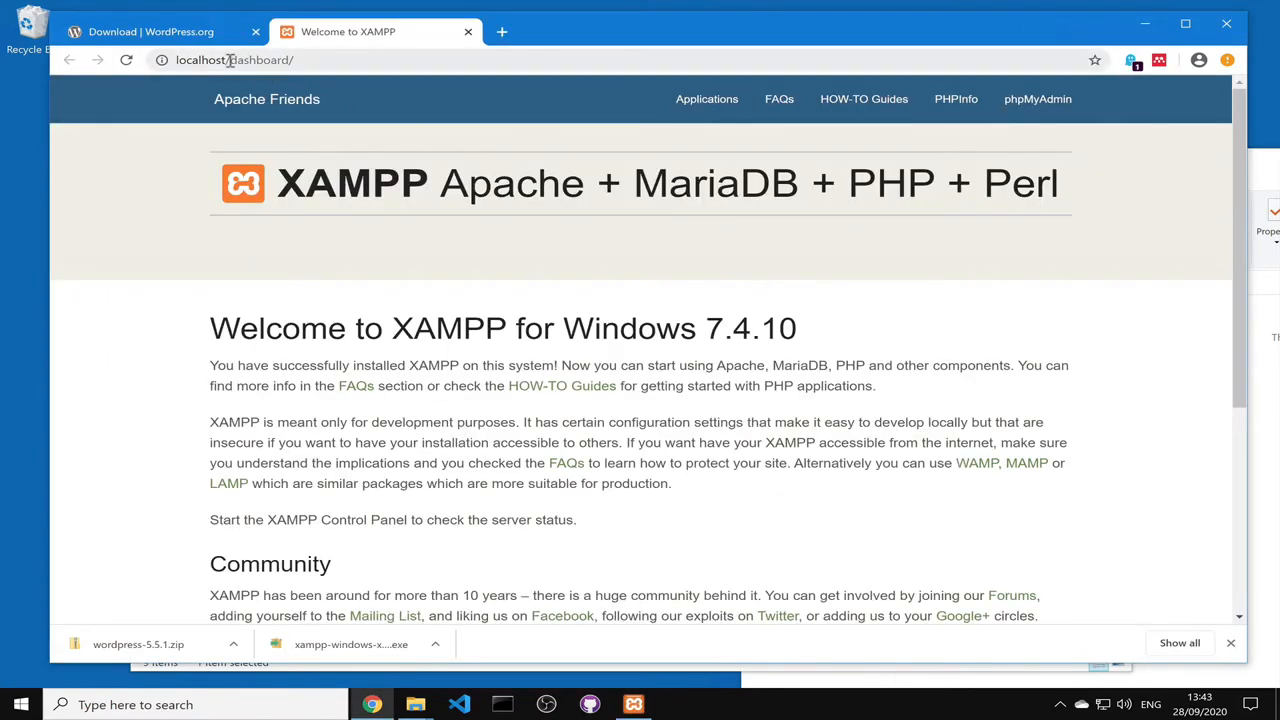
drag(229, 60, 355, 60)
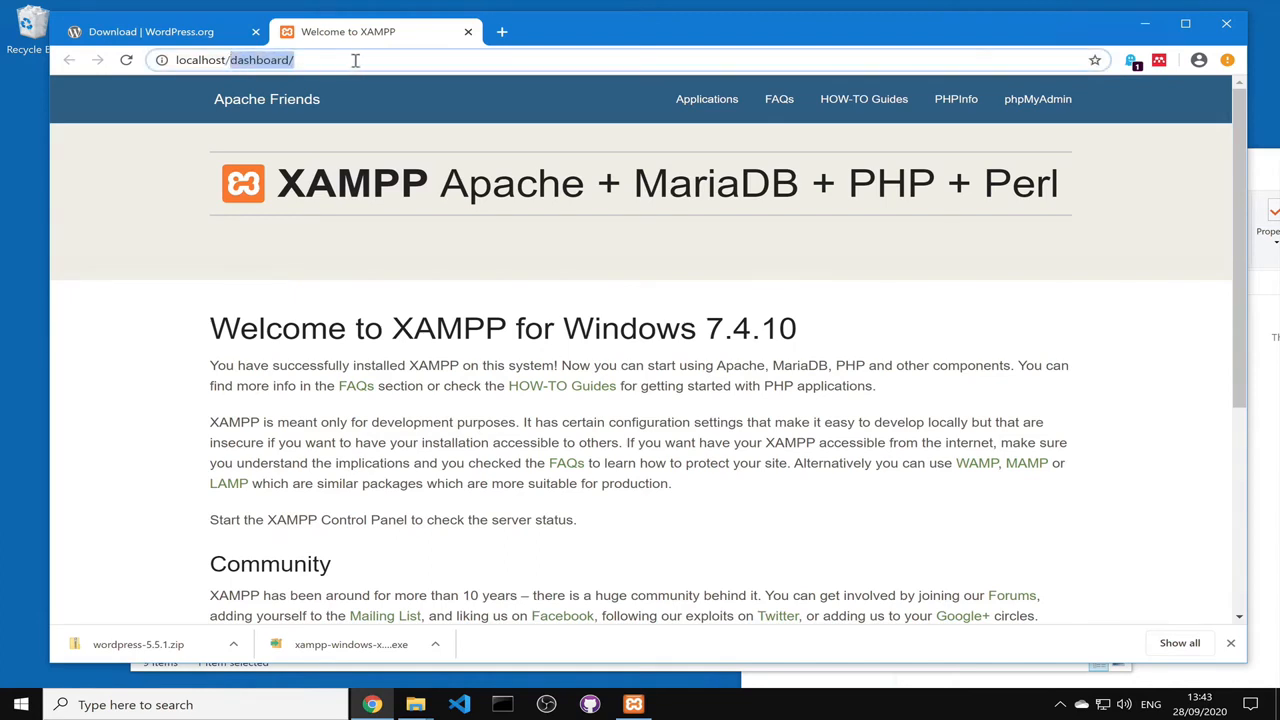
text(word)
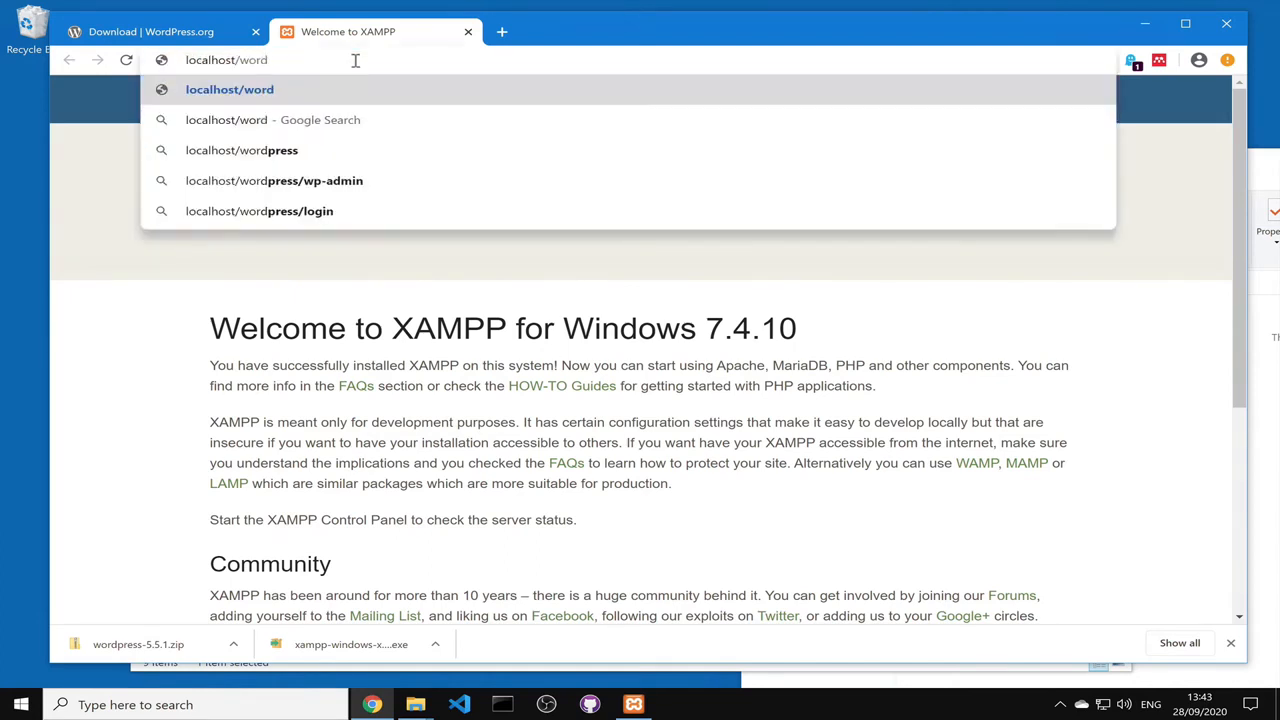
text(pre)
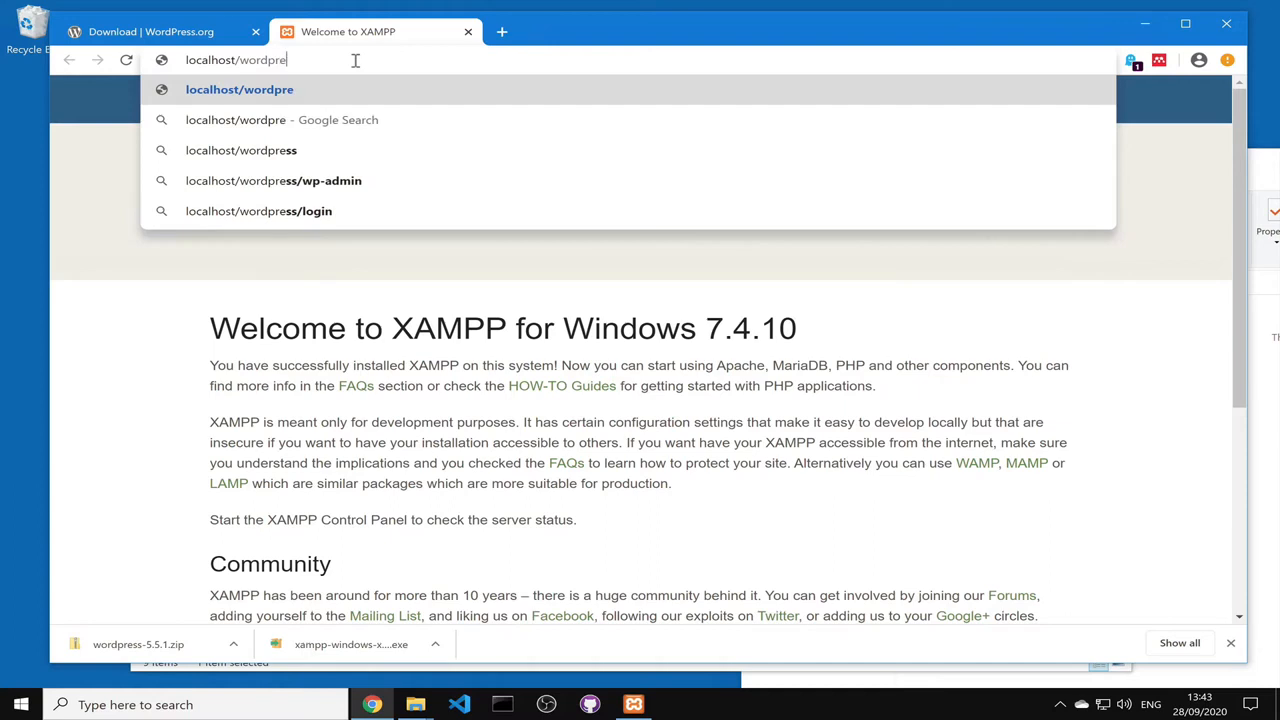
text(ss)
key(Return)
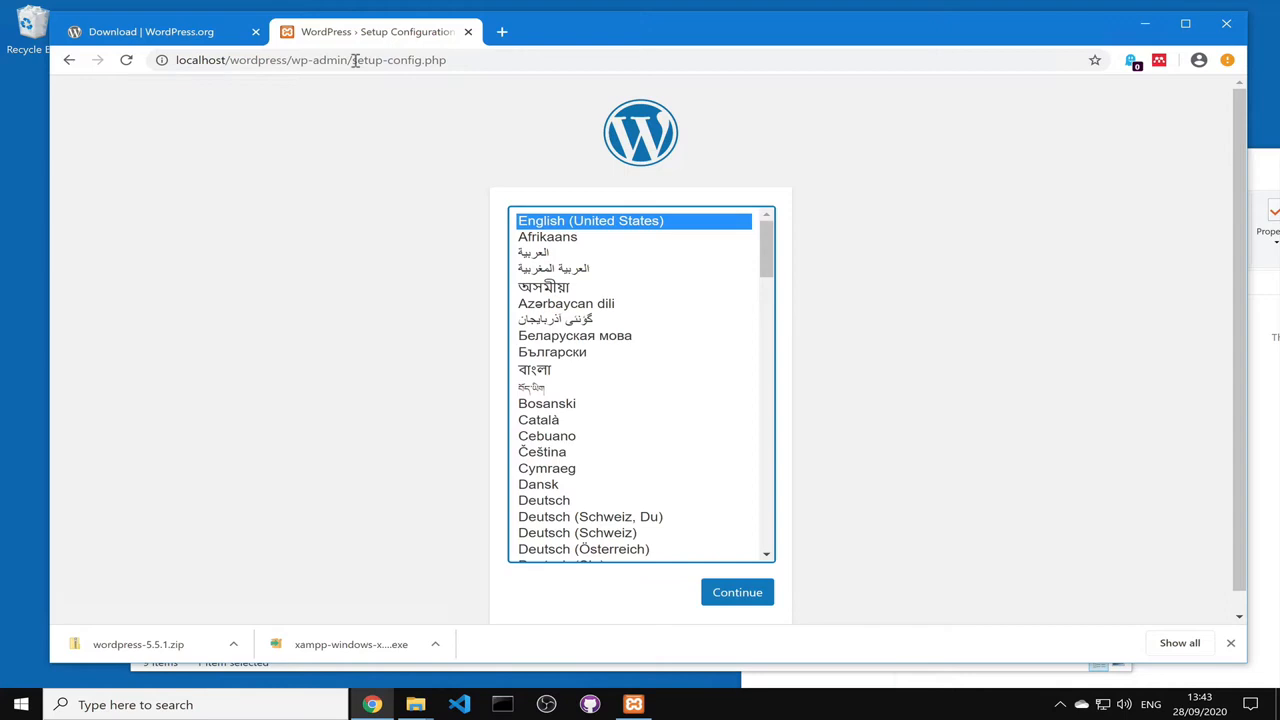
Step: Accept English (United States), continue past the welcome screen, and switch to XAMPP
click(1232, 644)
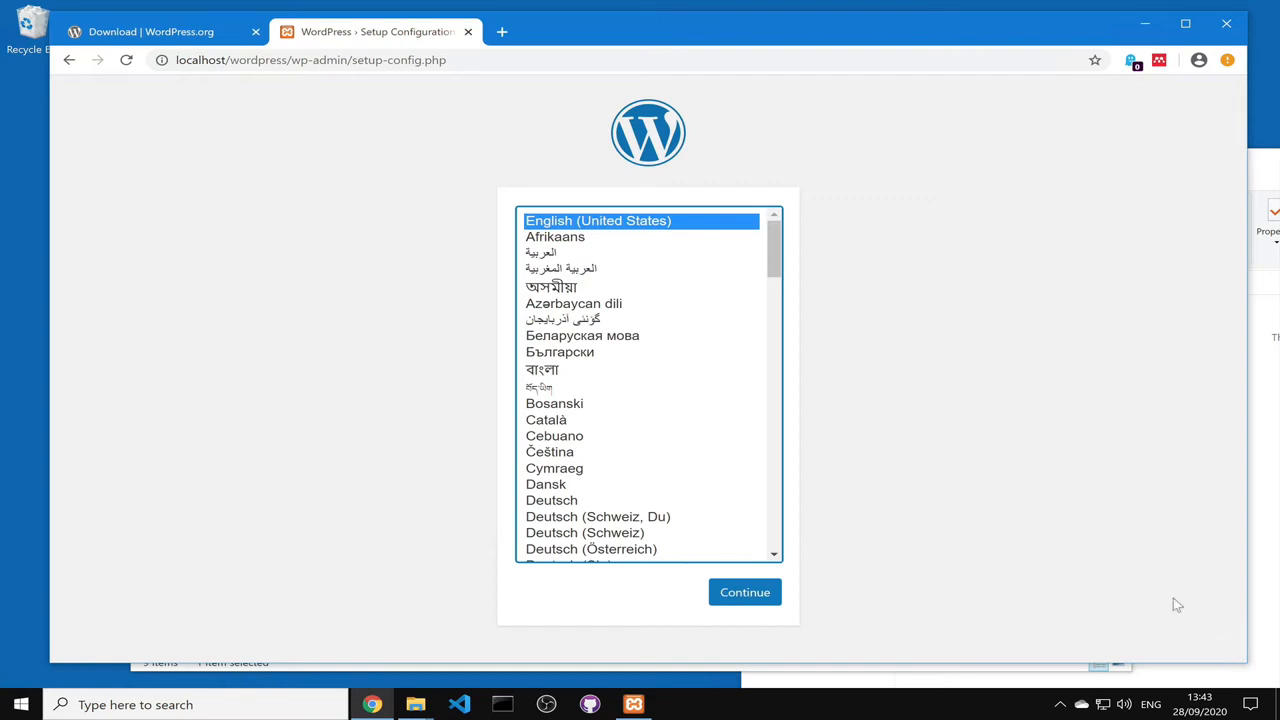
click(745, 593)
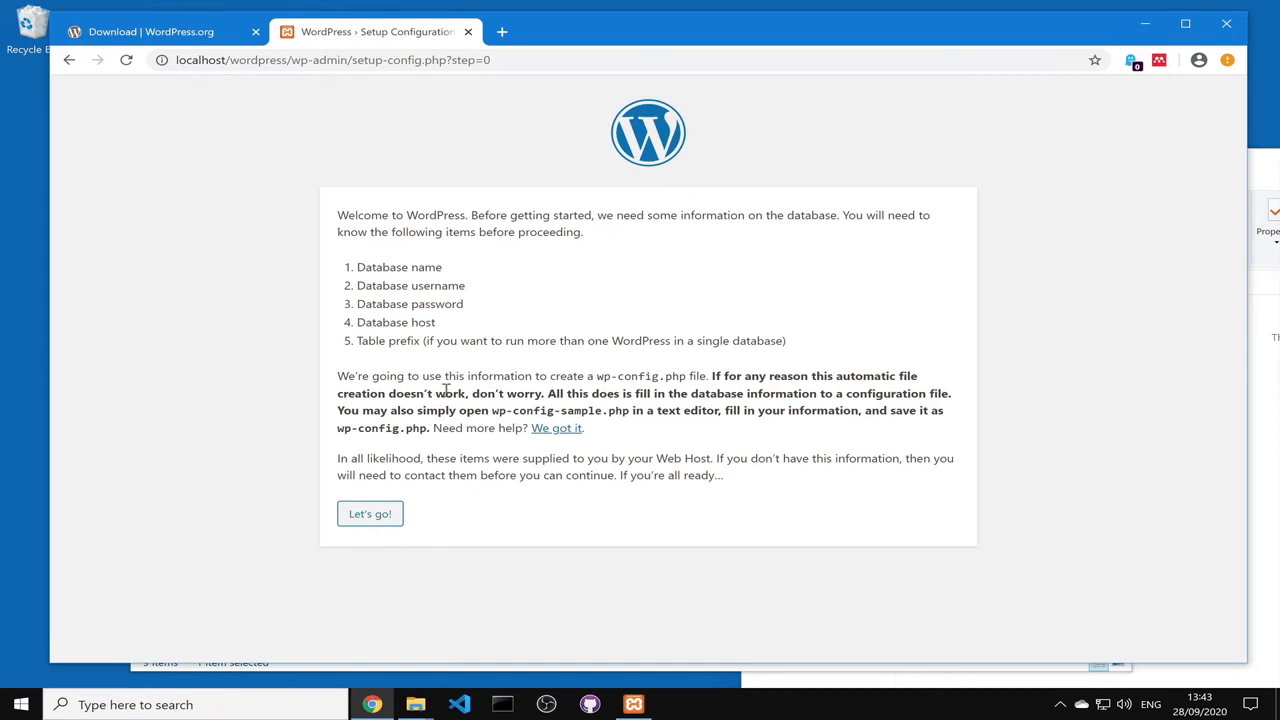
click(399, 516)
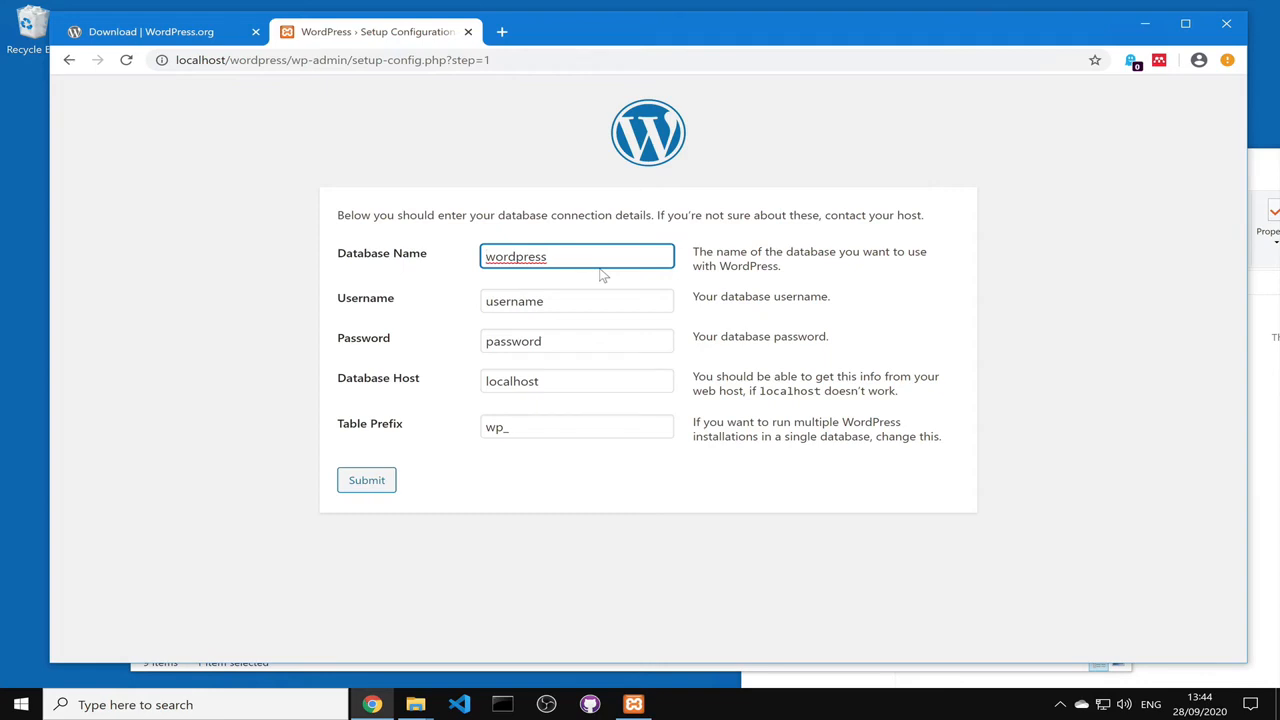
key(ctrl+a)
click(634, 704)
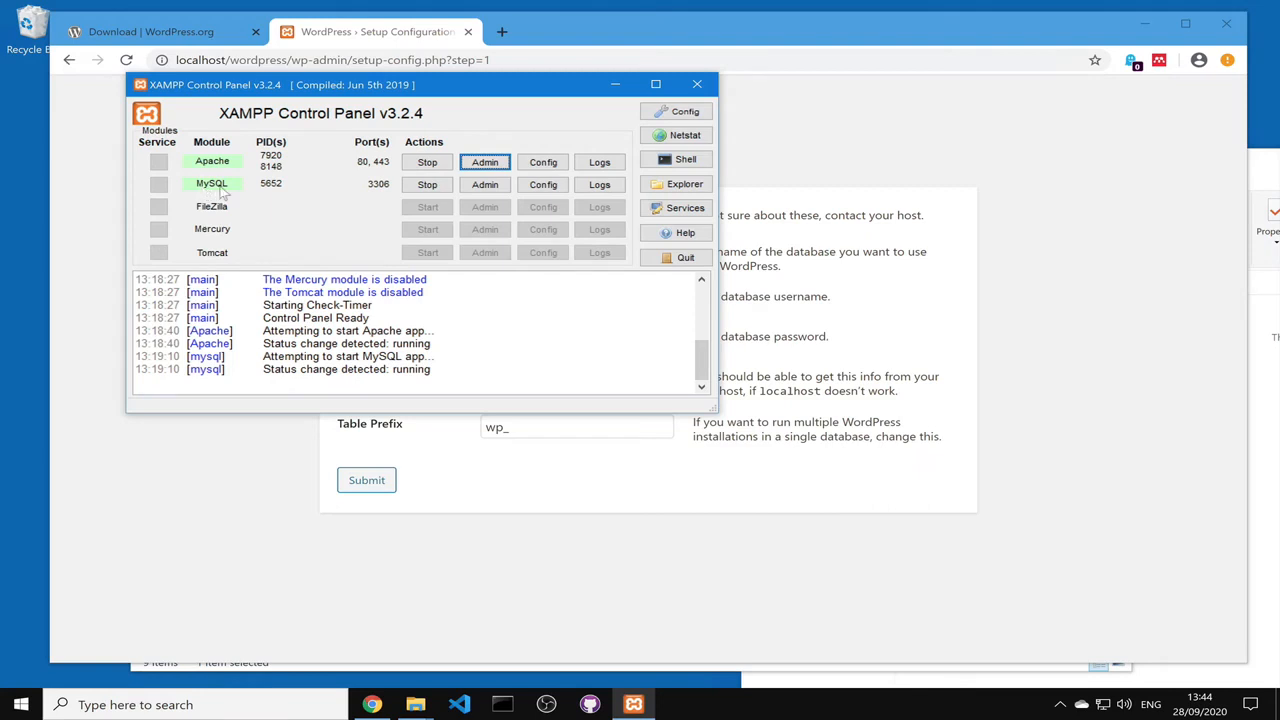
Step: From XAMPP's MySQL Admin, create a phpMyAdmin database named wordpress
click(504, 193)
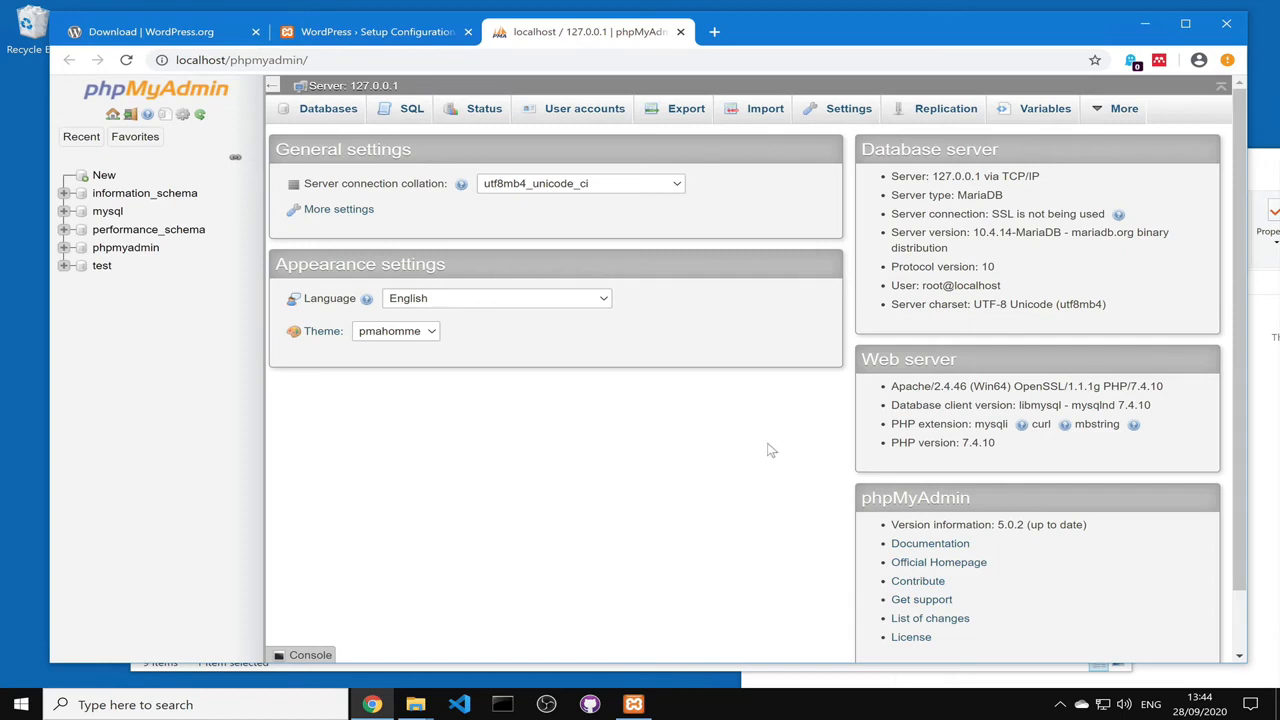
click(104, 177)
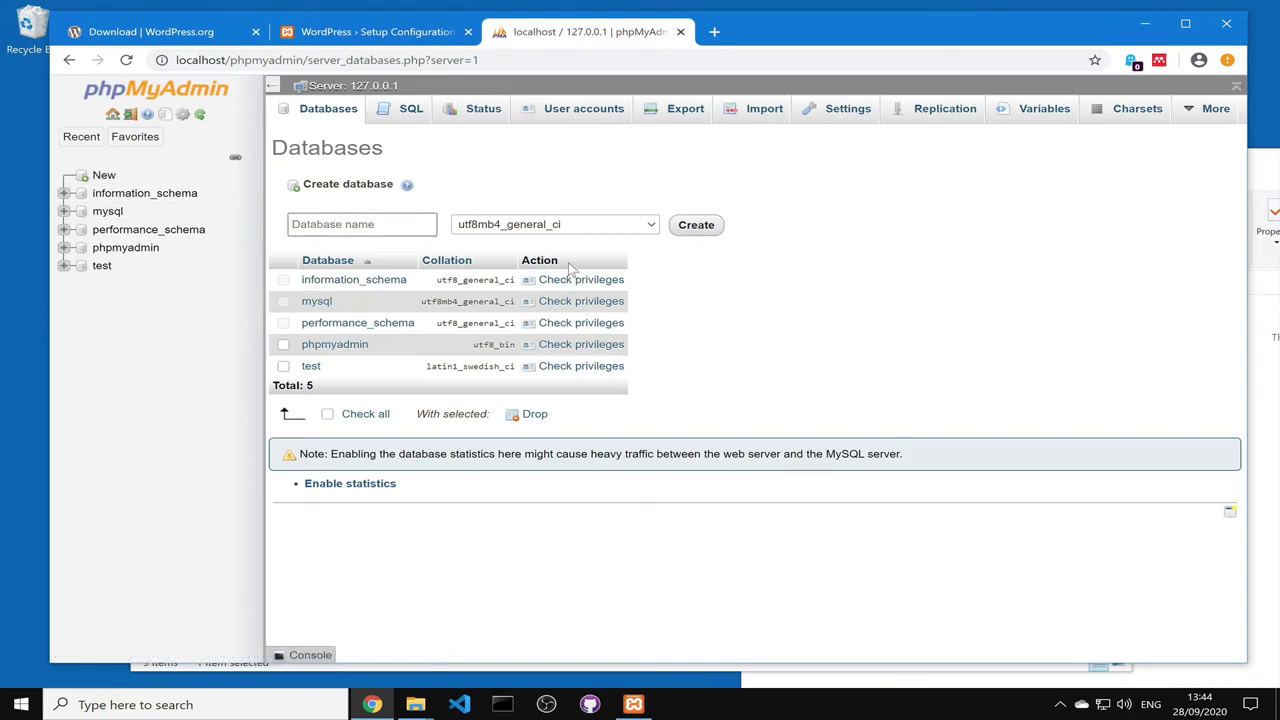
text(wordpresss)
key(BackSpace)
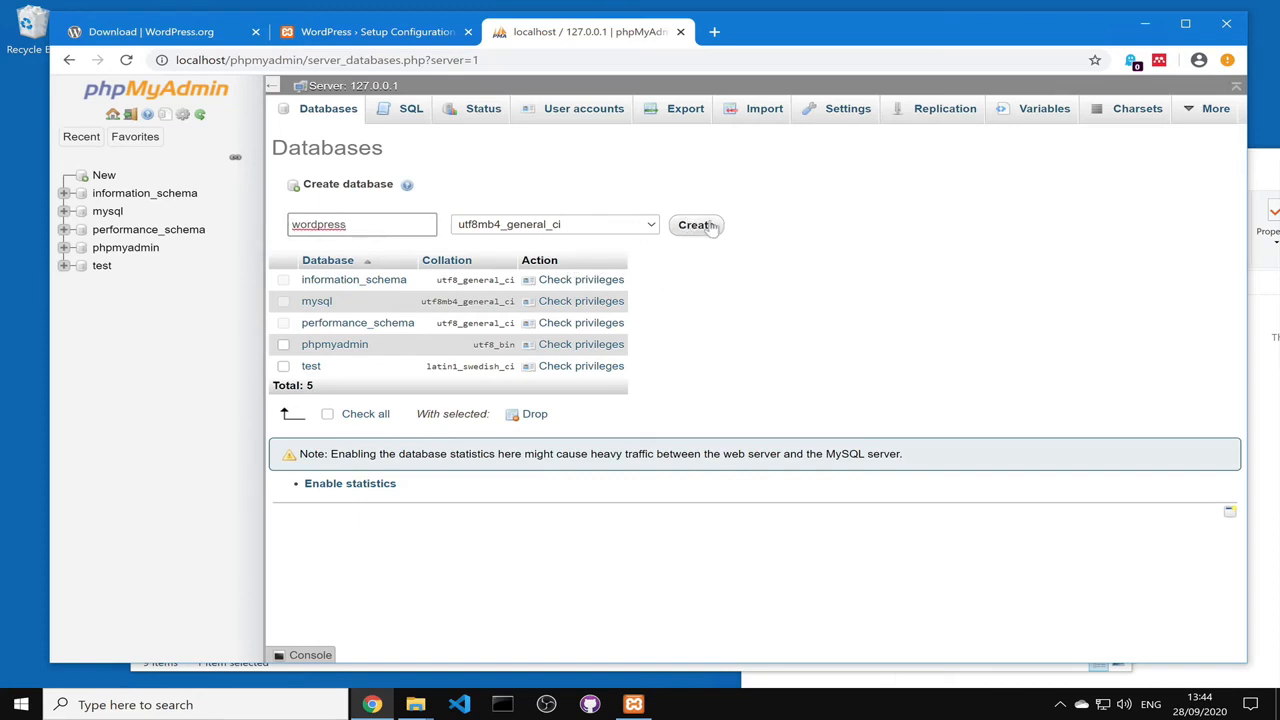
click(712, 226)
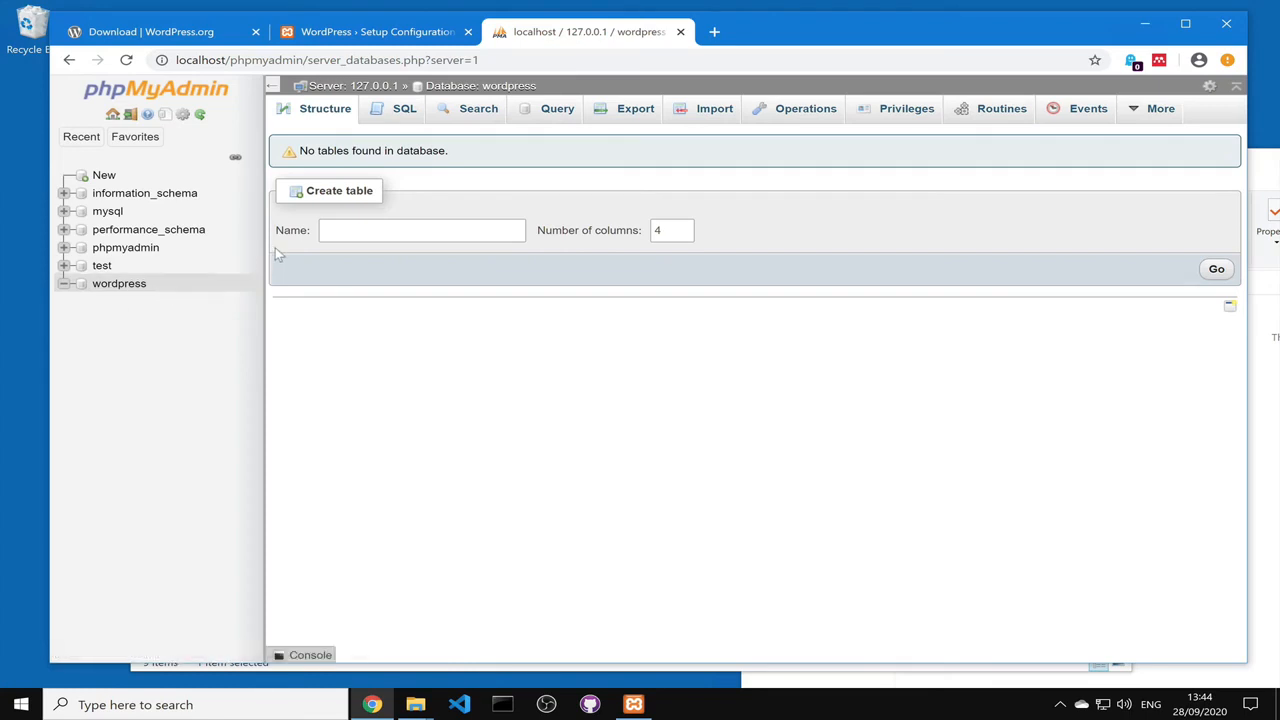
Step: Submit database wordpress, username root, an empty password, host localhost and prefix wp_
click(681, 33)
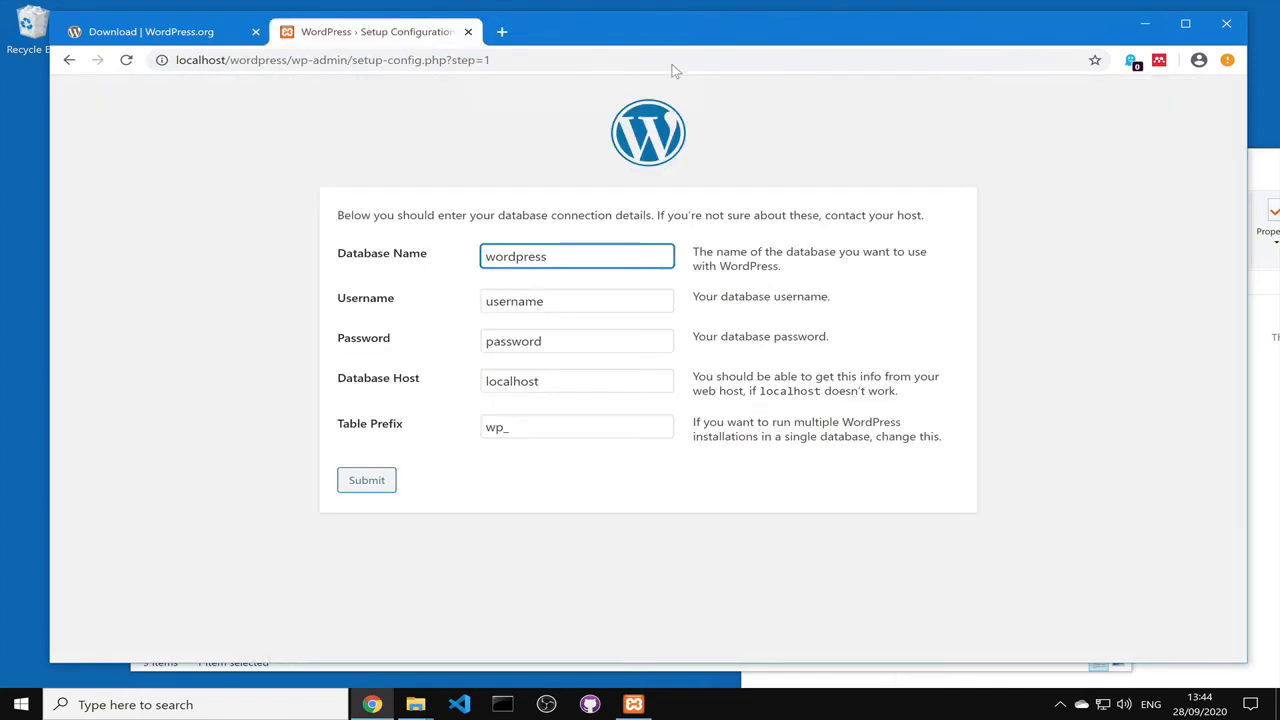
click(566, 254)
click(583, 304)
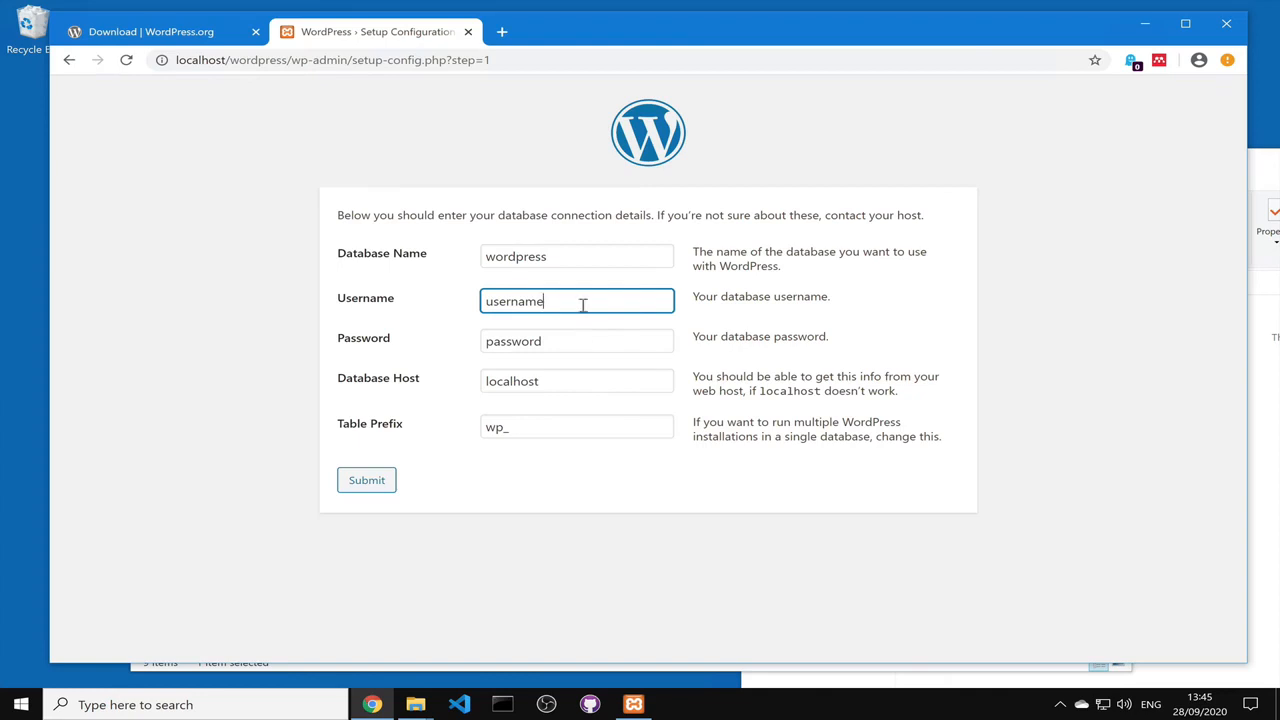
drag(583, 303, 451, 304)
text(root)
click(565, 341)
double_click(495, 341)
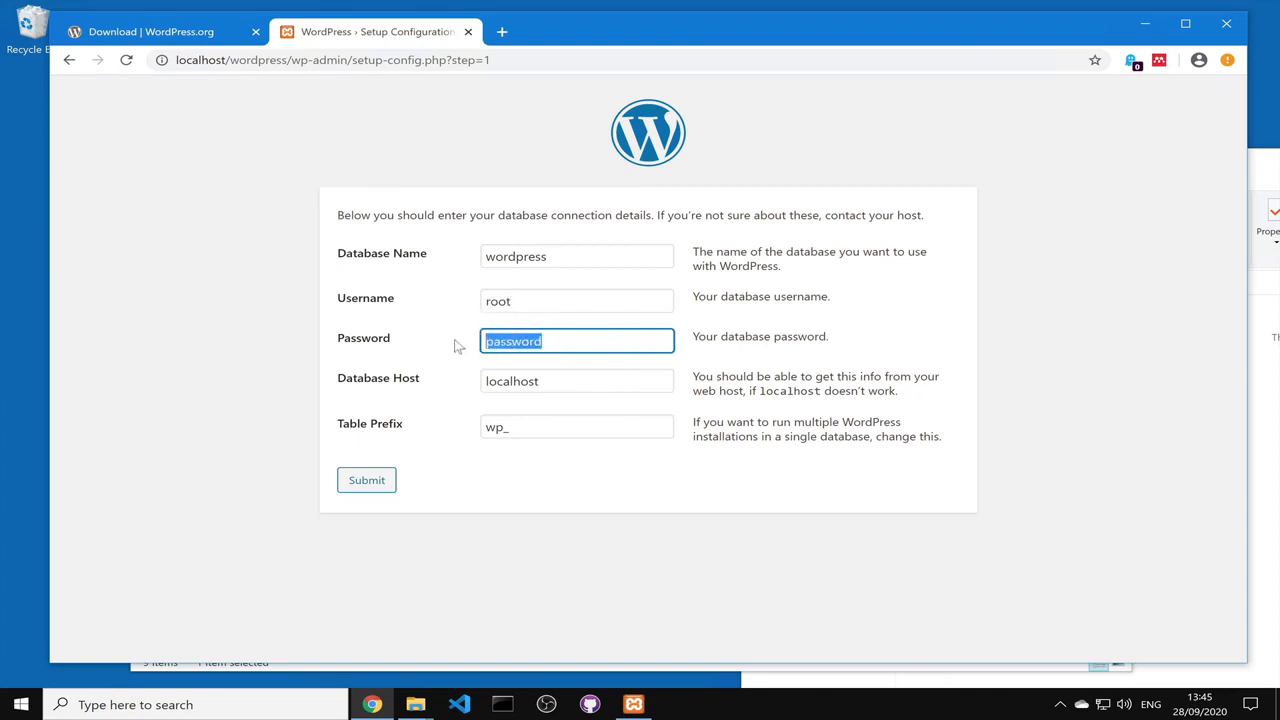
key(BackSpace)
drag(548, 384, 468, 386)
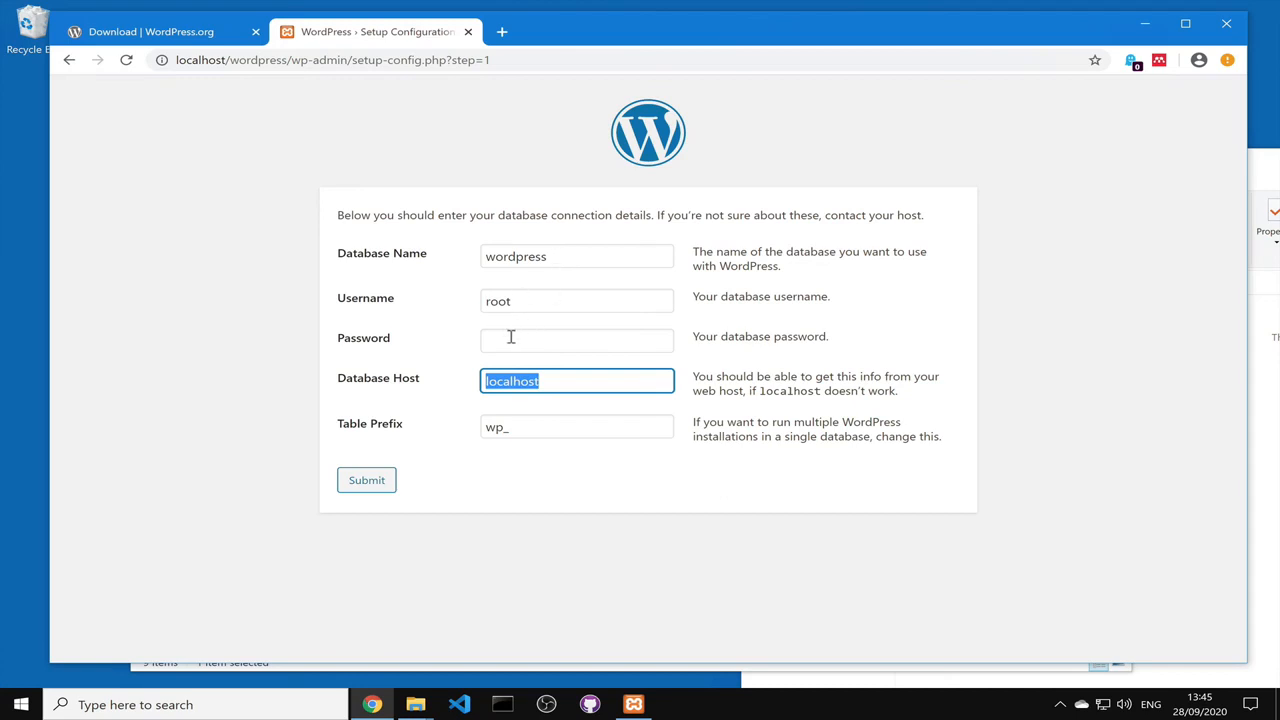
click(365, 482)
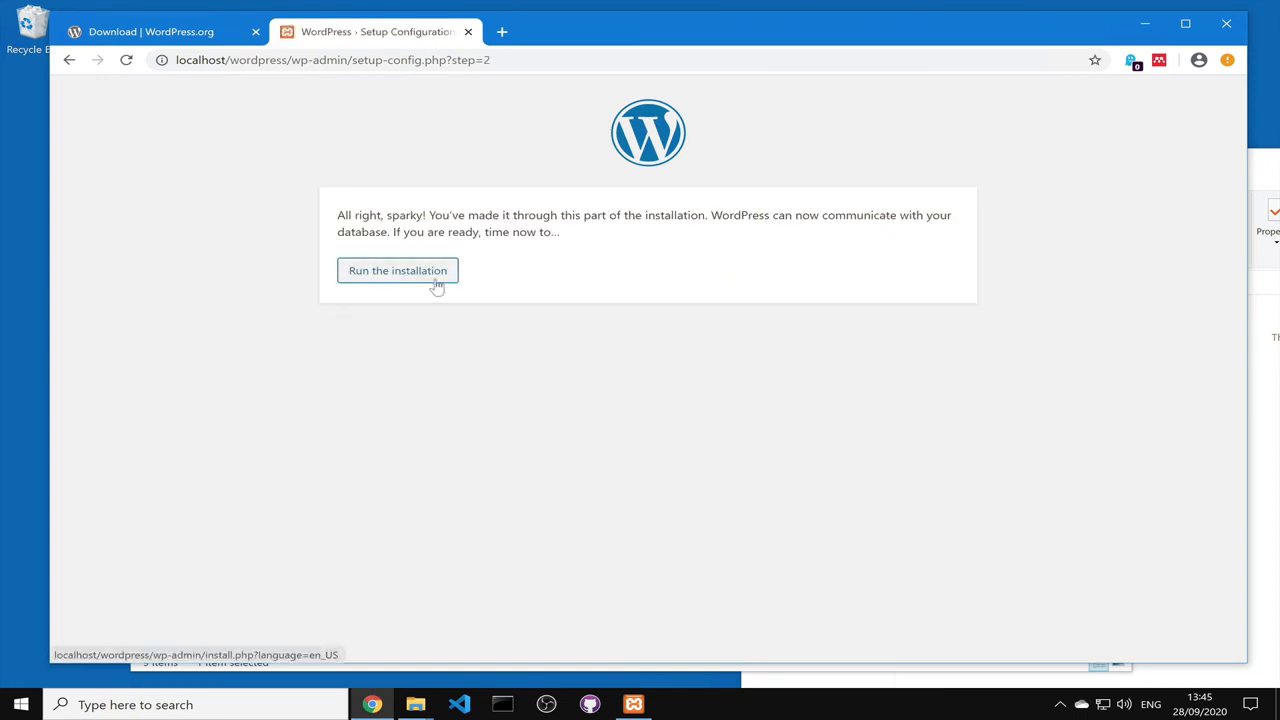
Step: Start the installation and enter site title 'Pizza Website' and admin username test
click(437, 285)
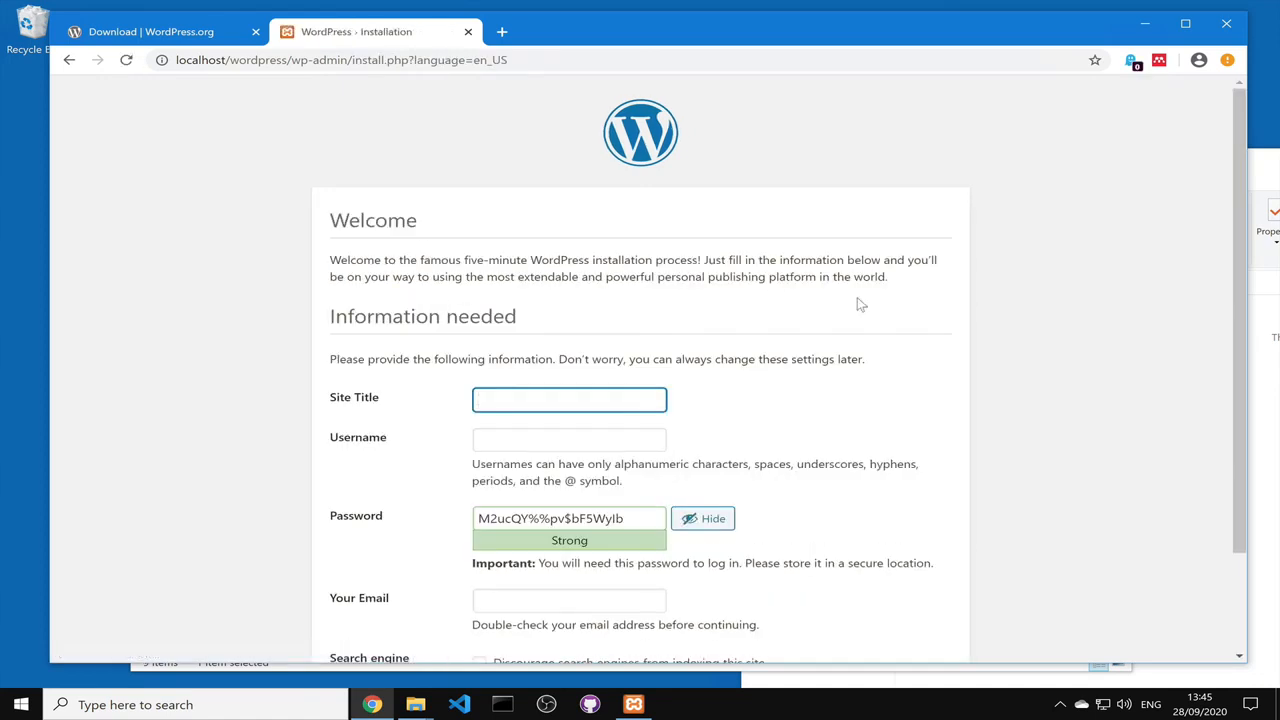
scroll(878, 314, down, 2)
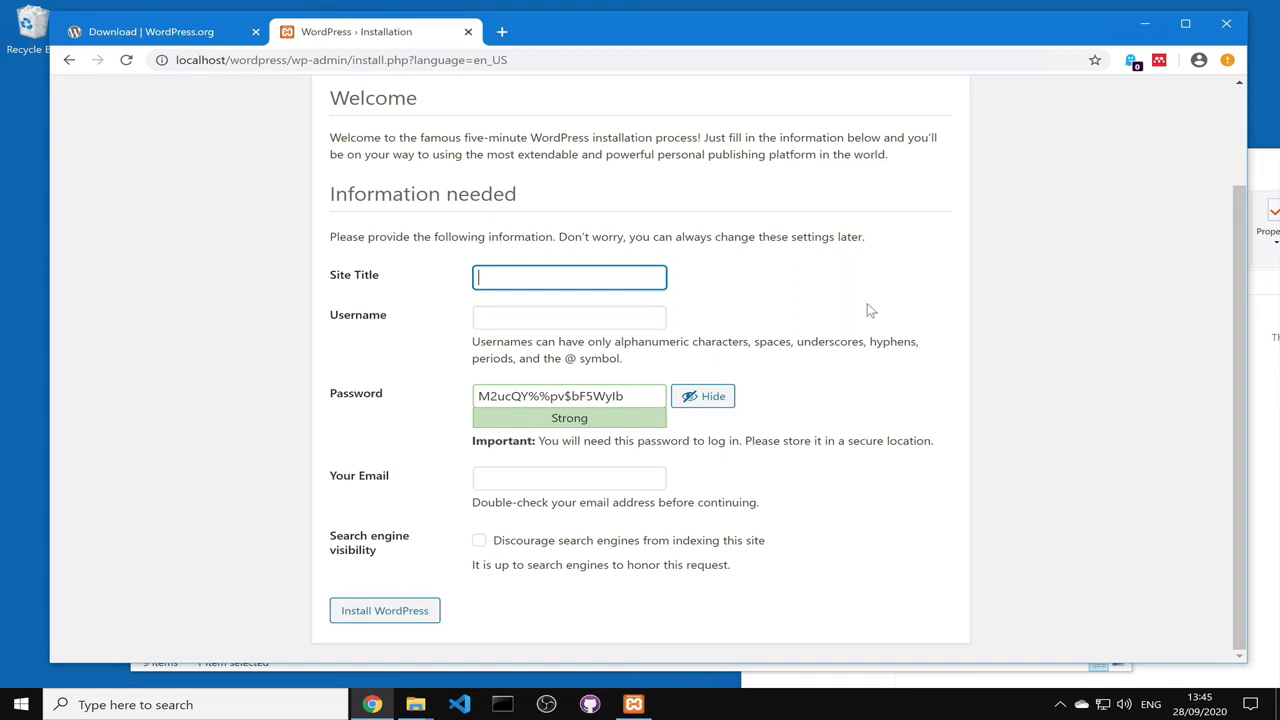
text(Pizza Website)
click(560, 314)
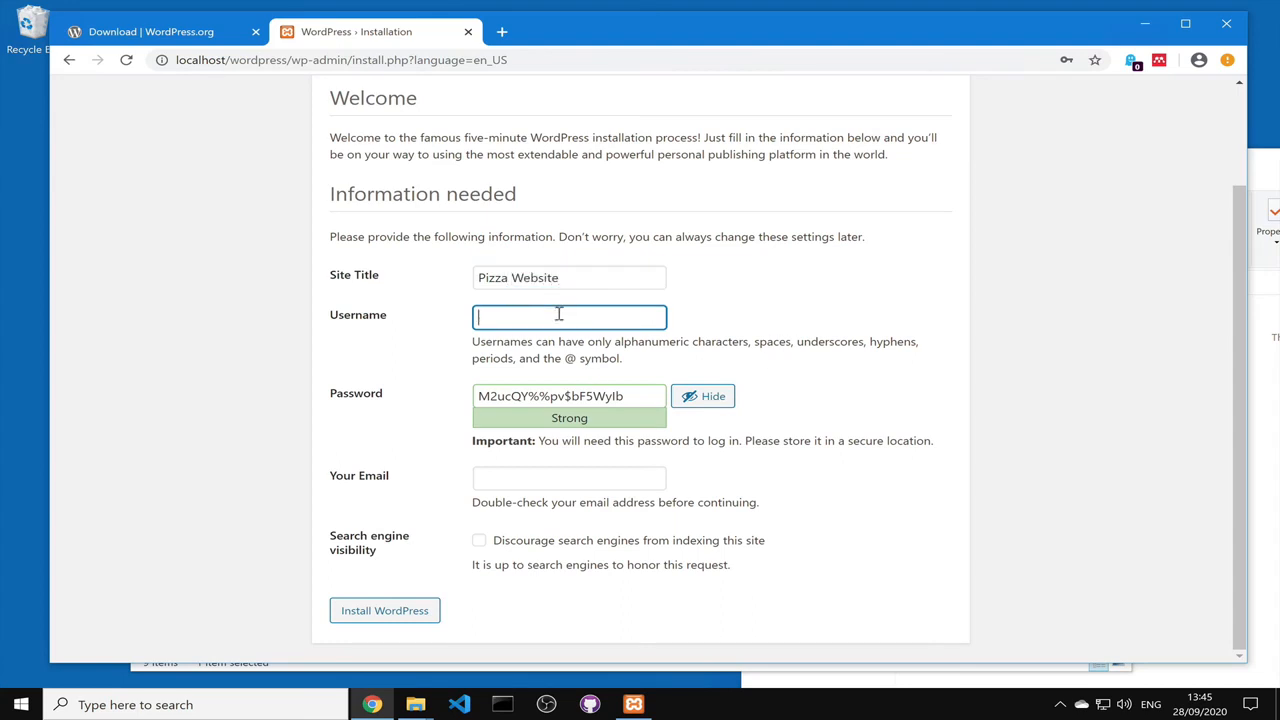
text(test)
Step: Set a confirmed weak admin password, enter the admin e-mail, discourage search engines, and install
drag(640, 397, 445, 390)
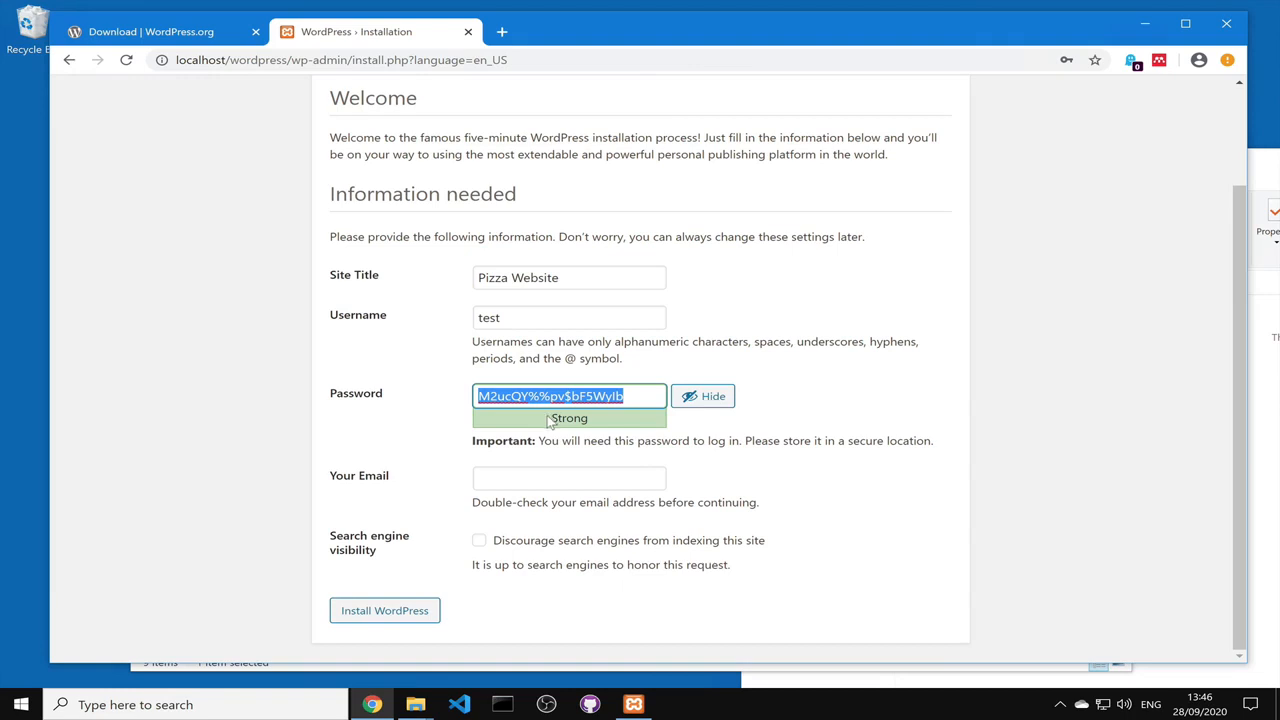
text(test)
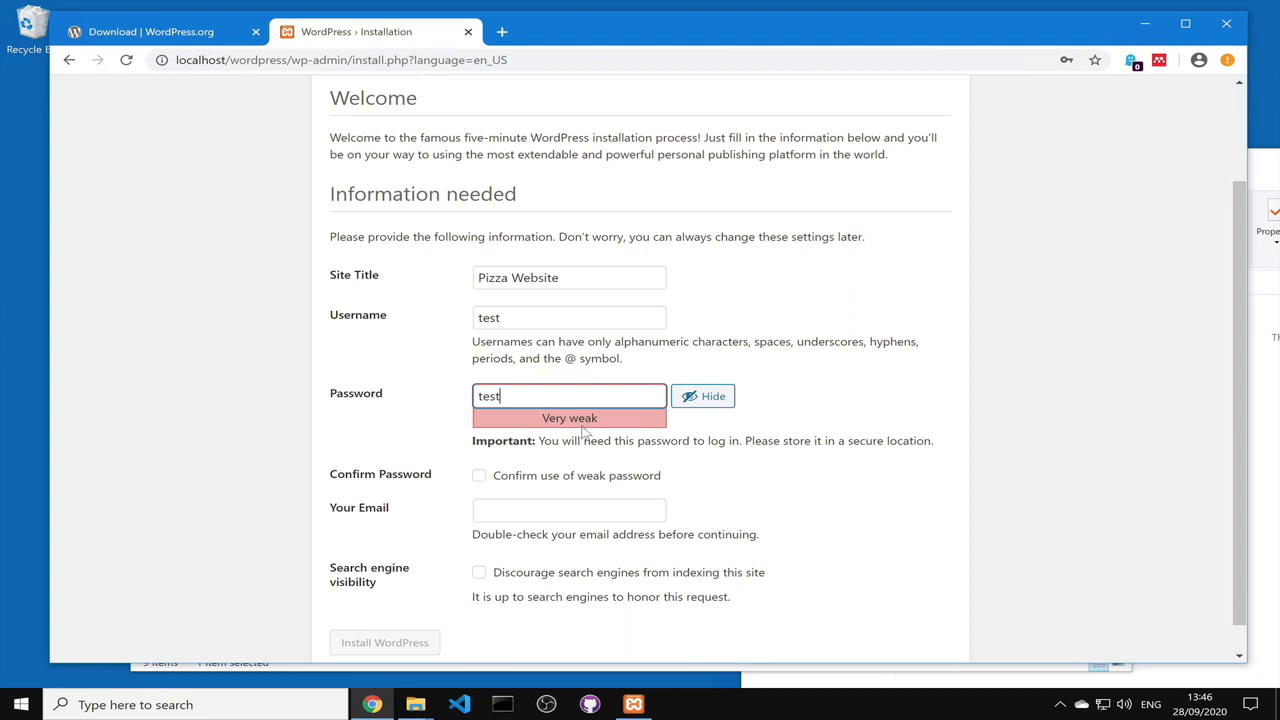
click(479, 475)
click(531, 503)
text(test")
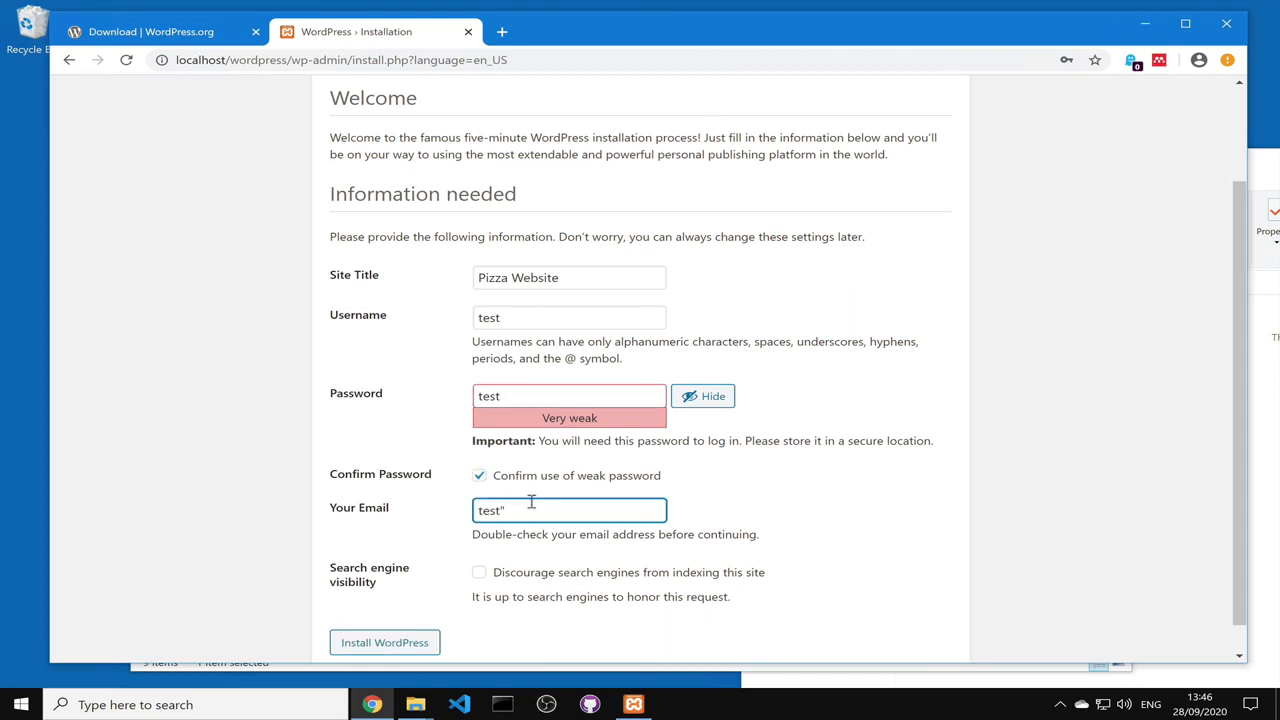
text(")
text(@test.com)
click(479, 576)
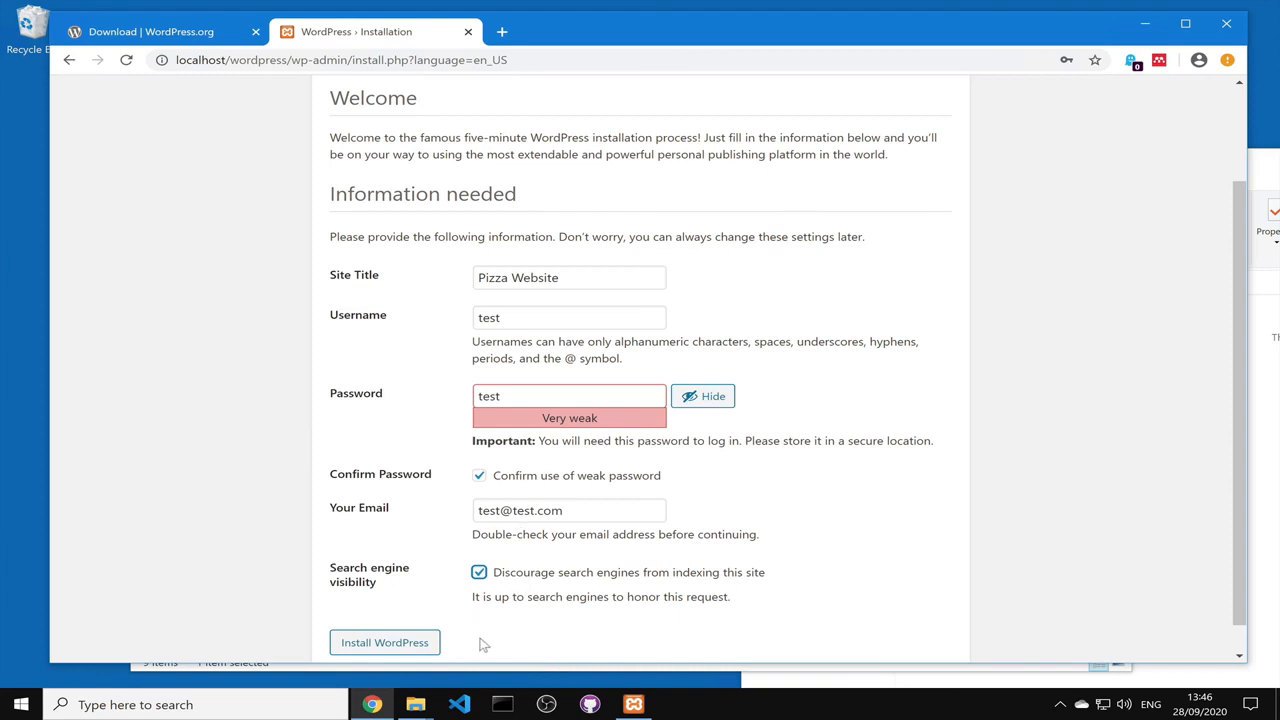
click(434, 645)
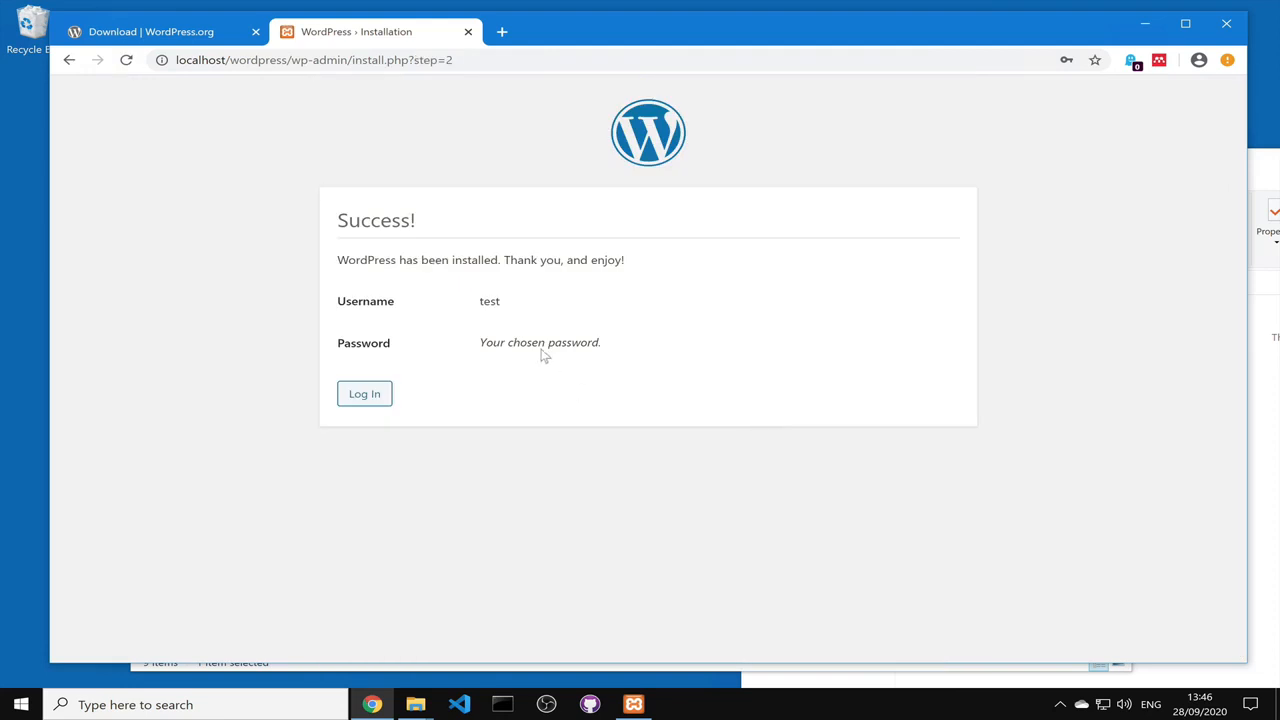
Step: Sign in on wp-login.php with the new admin username and password
click(362, 394)
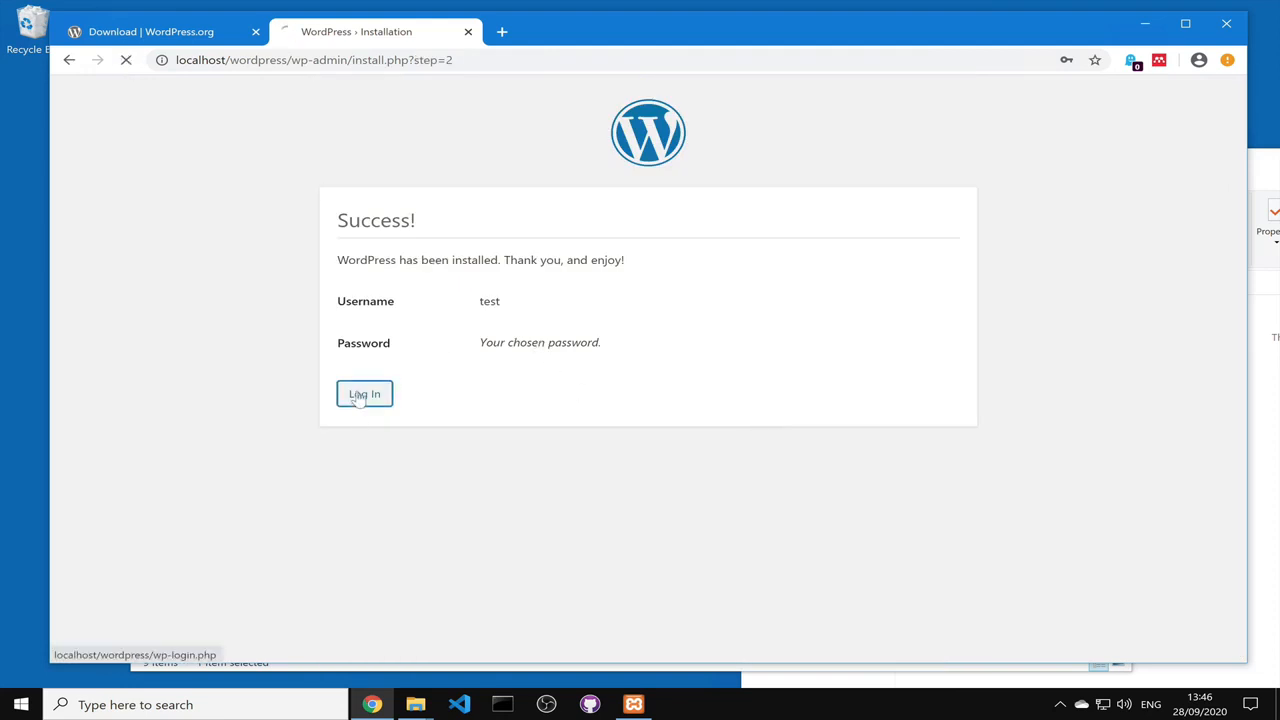
text(test)
key(Tab)
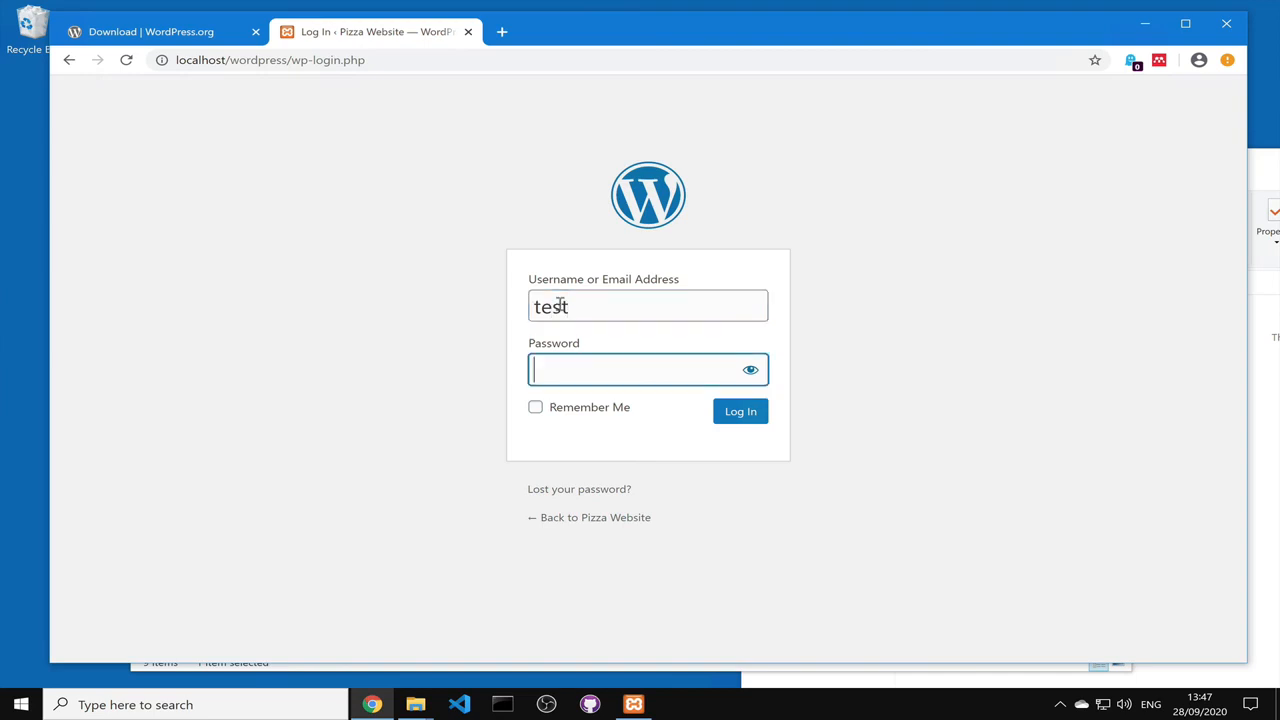
text(test)
click(743, 418)
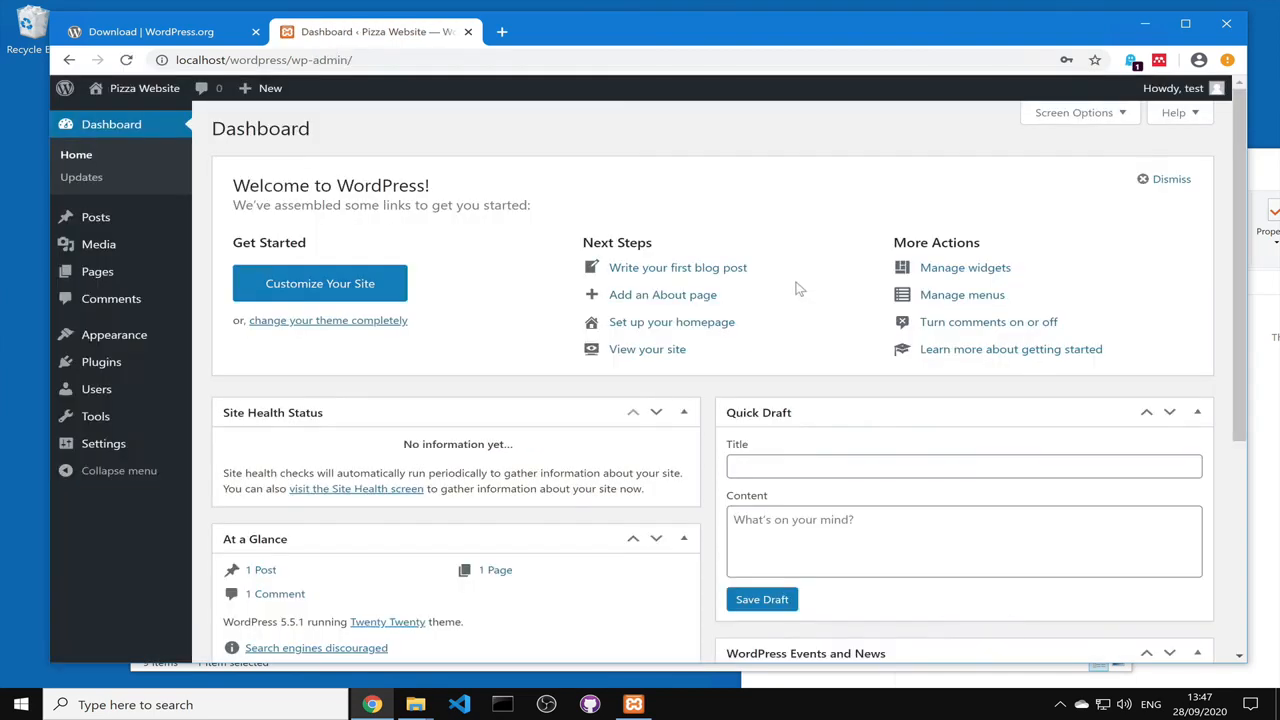